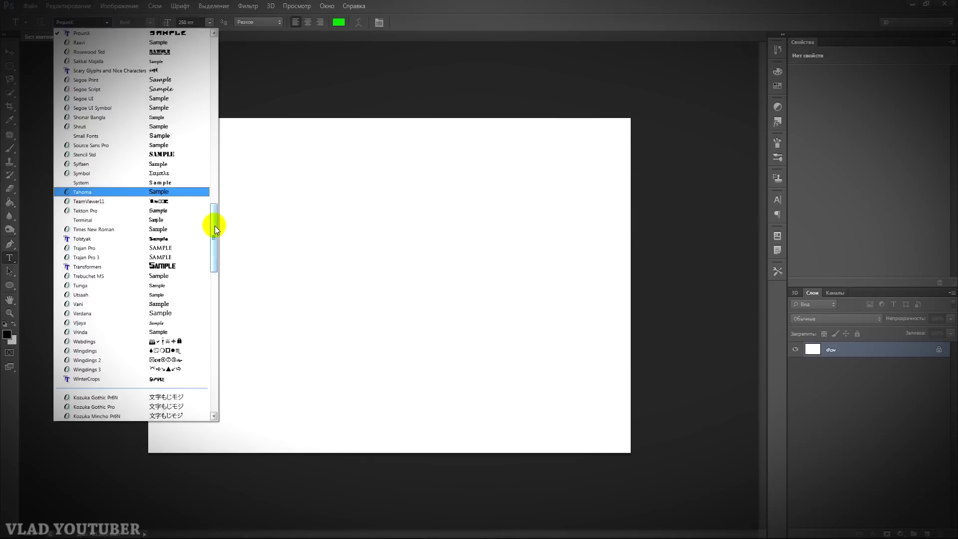
Open the desktop Шрифты folder holding the PALETTE_ and SIMPLER font files
{"action": "left_click_drag", "start_coordinate": [215, 225], "coordinate": [214, 237]}
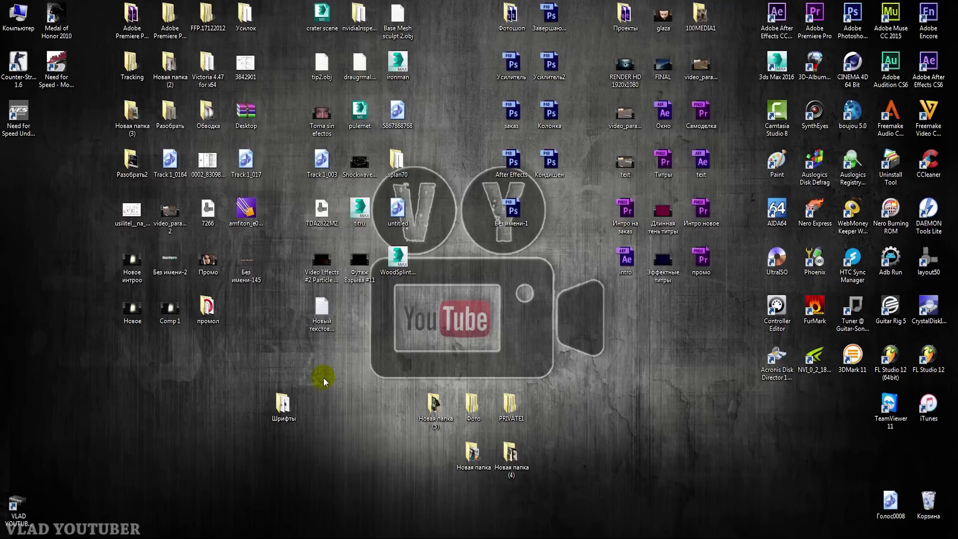
{"action": "double_click", "coordinate": [280, 401]}
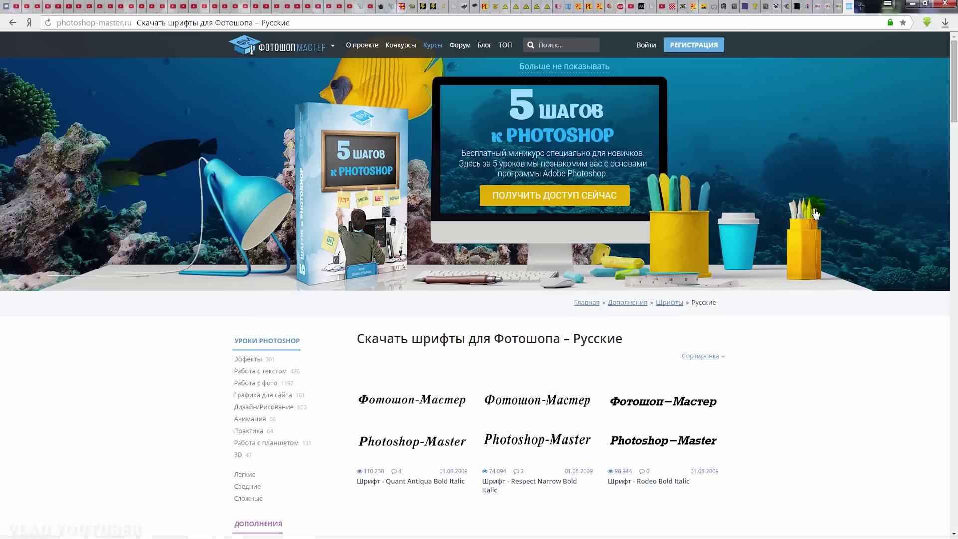
Scroll the Фотошоп-мастер Russian font list and open the Lidia Medium font page
{"action": "mouse_move", "coordinate": [953, 92]}
{"action": "left_mouse_down"}
{"action": "mouse_move", "coordinate": [953, 167]}
{"action": "mouse_move", "coordinate": [787, 4]}
{"action": "left_mouse_up"}
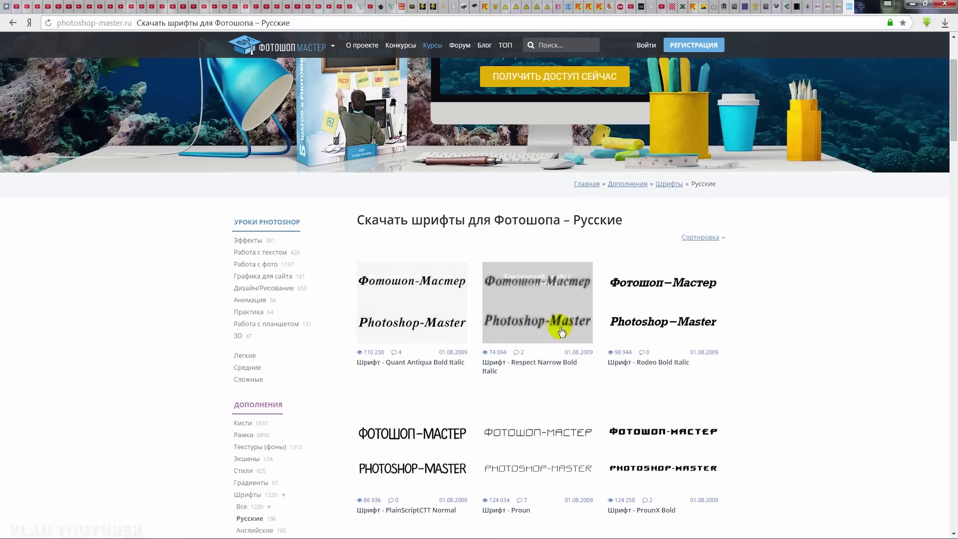
{"action": "scroll", "coordinate": [693, 302], "scroll_direction": "down", "scroll_amount": 3}
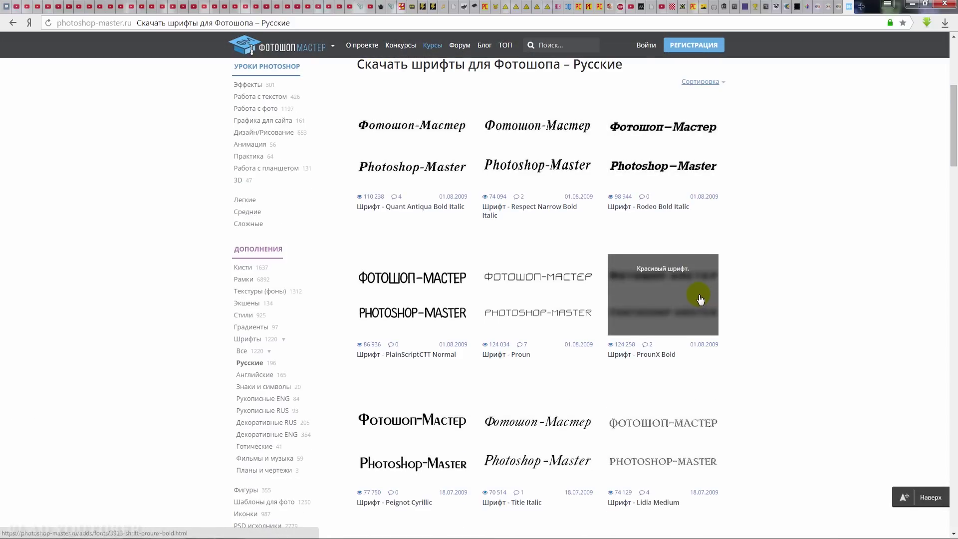
{"action": "scroll", "coordinate": [693, 297], "scroll_direction": "down", "scroll_amount": 3}
{"action": "scroll", "coordinate": [499, 306], "scroll_direction": "down", "scroll_amount": 2}
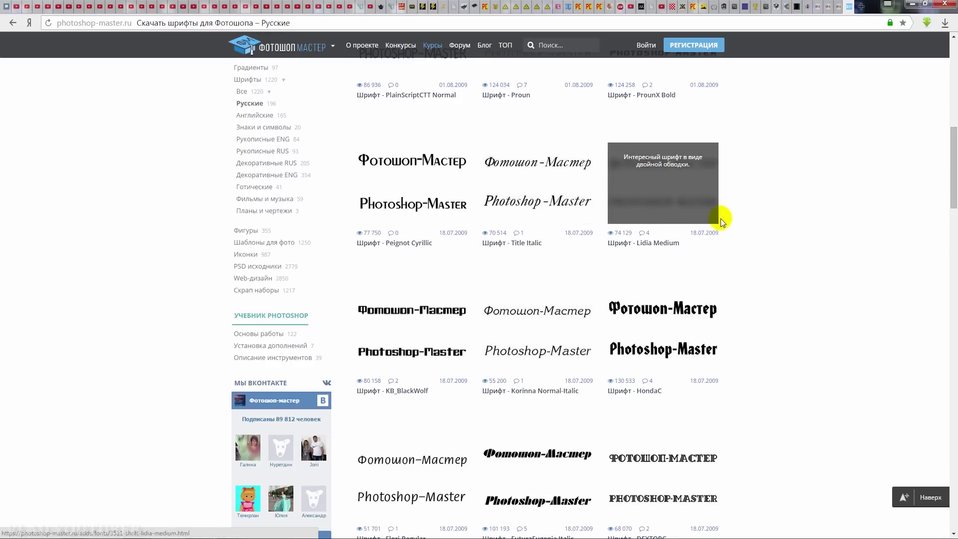
{"action": "left_click", "coordinate": [669, 186]}
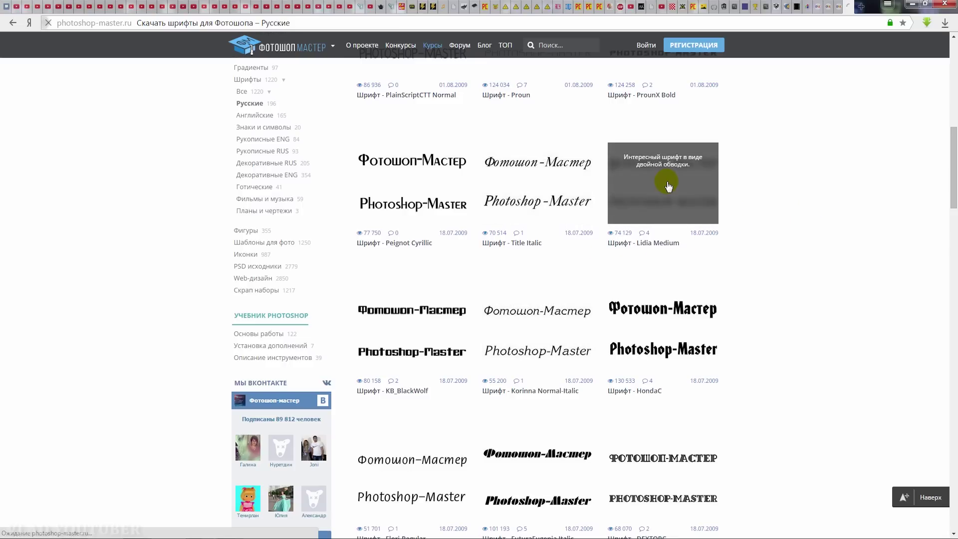
Download the Lidia Medium font after its countdown, then minimize the browser
{"action": "scroll", "coordinate": [543, 240], "scroll_direction": "down", "scroll_amount": 5}
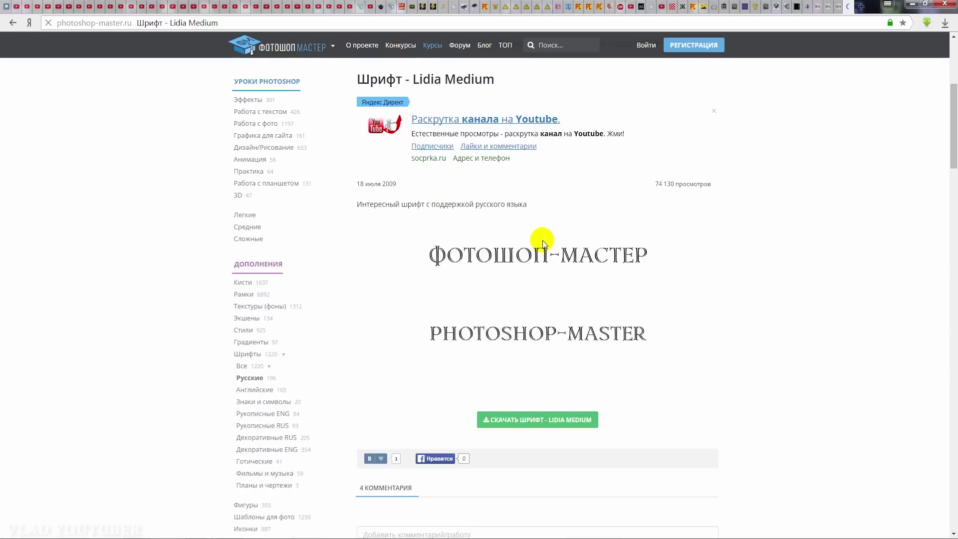
{"action": "scroll", "coordinate": [542, 240], "scroll_direction": "down", "scroll_amount": 2}
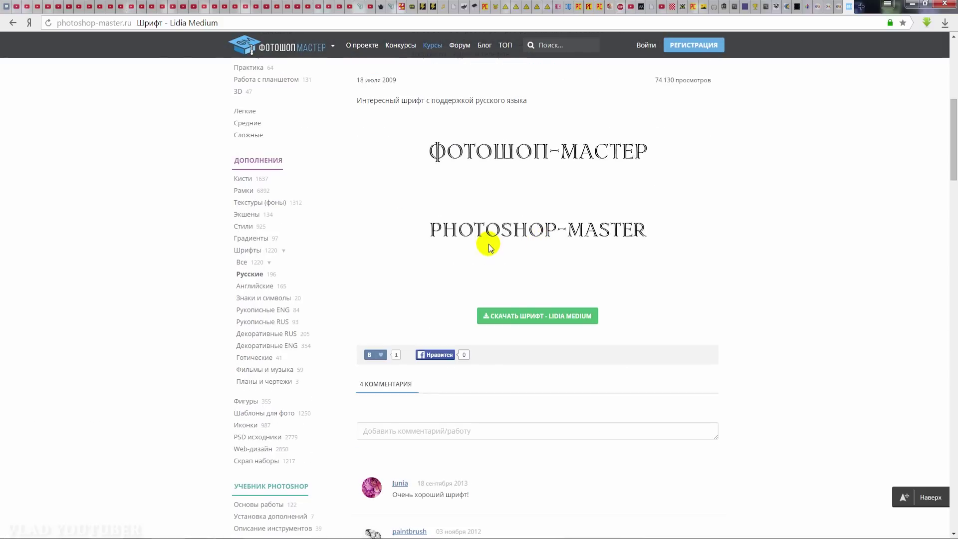
{"action": "left_click", "coordinate": [536, 322]}
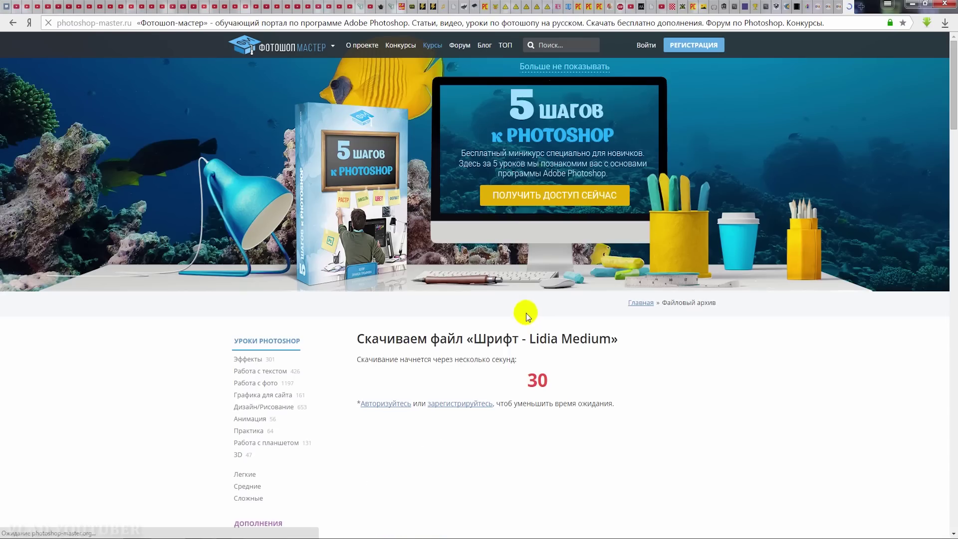
{"action": "scroll", "coordinate": [525, 304], "scroll_direction": "down", "scroll_amount": 3}
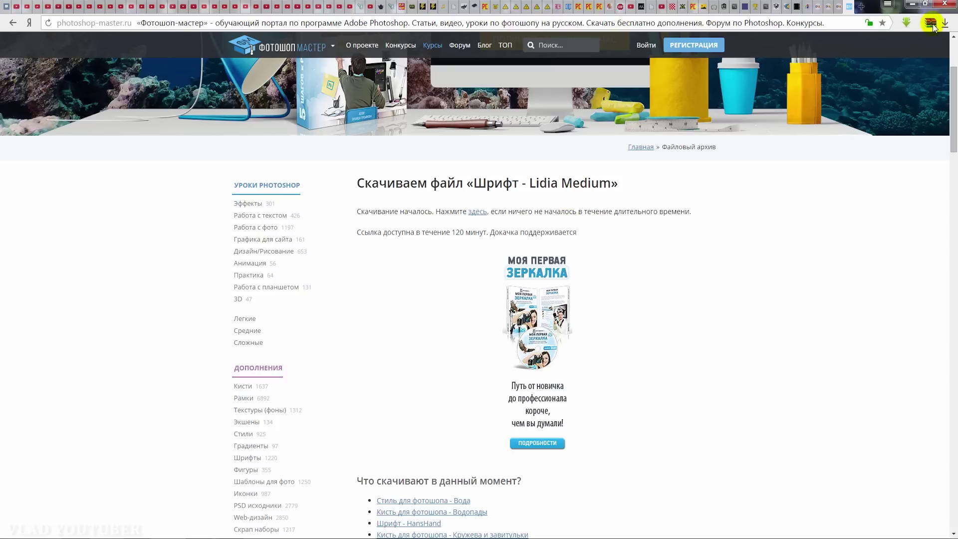
{"action": "left_click", "coordinate": [911, 6]}
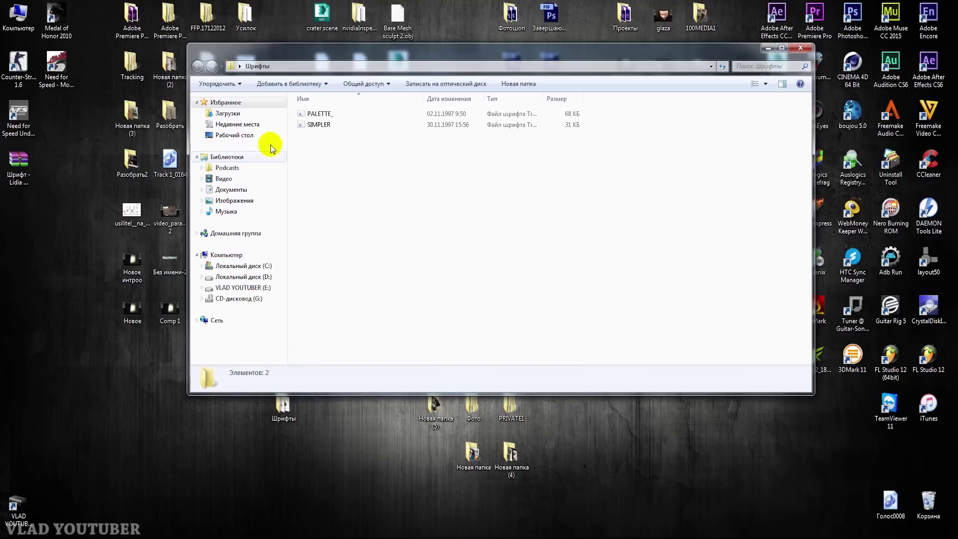
Extract Lidia Medium.ttf from the downloaded WinRAR archive into the Шрифты folder and close WinRAR
{"action": "left_click", "coordinate": [18, 165]}
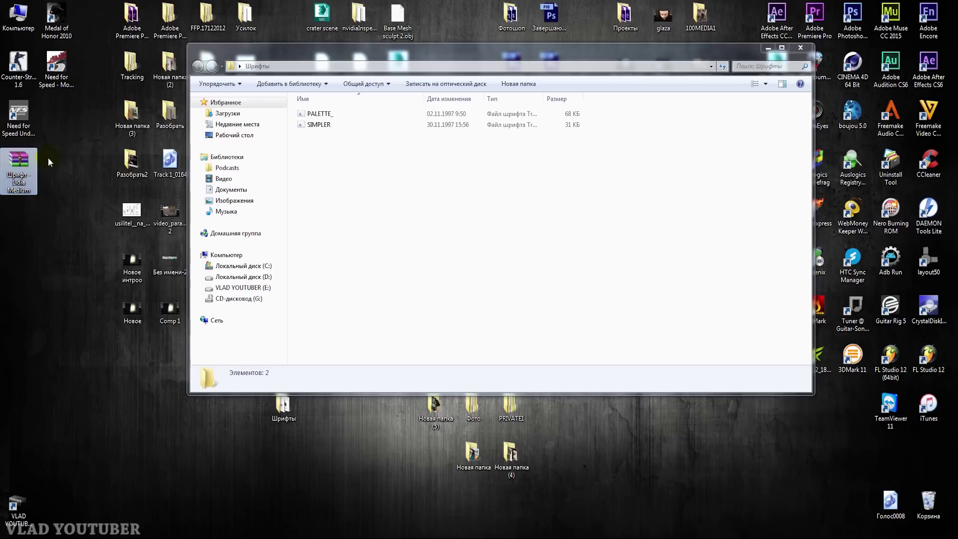
{"action": "left_click", "coordinate": [22, 169]}
{"action": "left_click", "coordinate": [302, 142]}
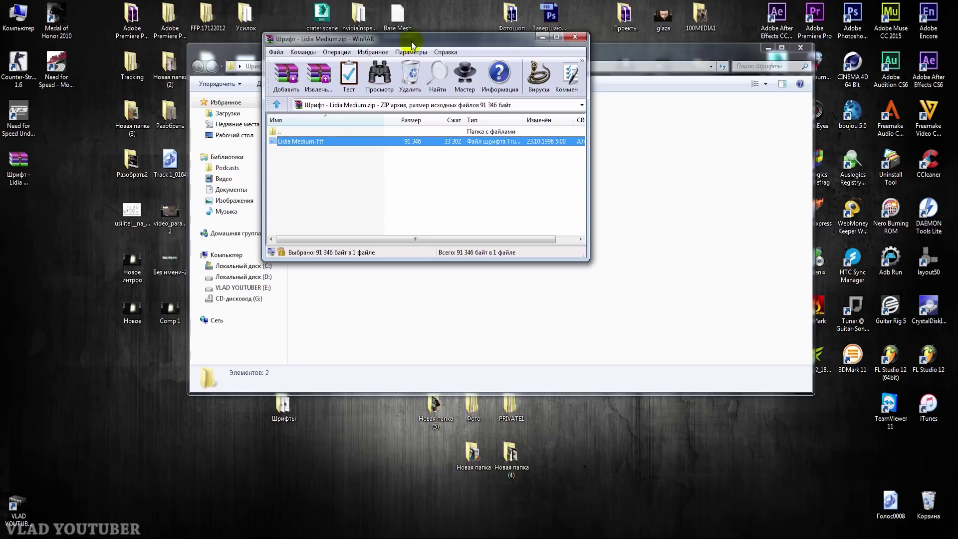
{"action": "left_click_drag", "start_coordinate": [405, 39], "coordinate": [709, 37]}
{"action": "left_click_drag", "start_coordinate": [621, 141], "coordinate": [337, 197]}
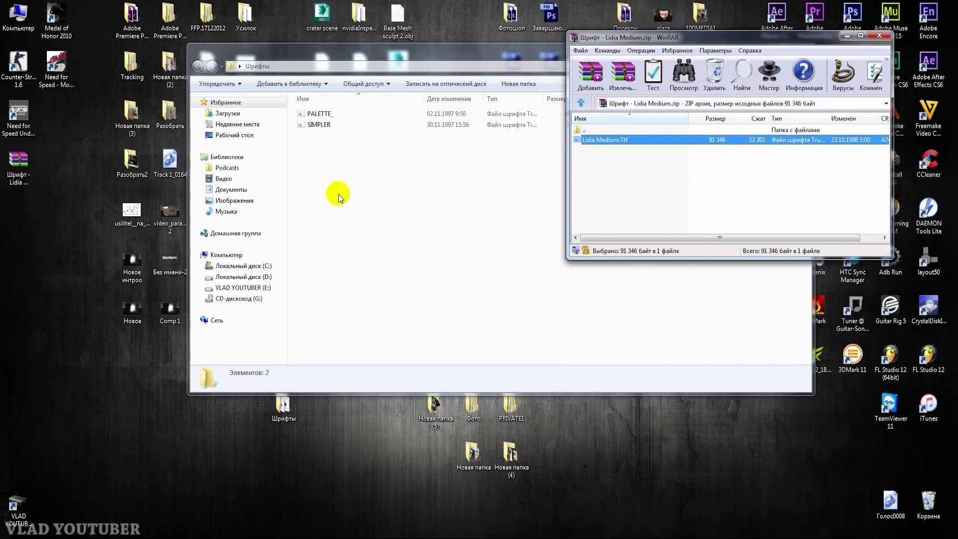
{"action": "left_click", "coordinate": [879, 36]}
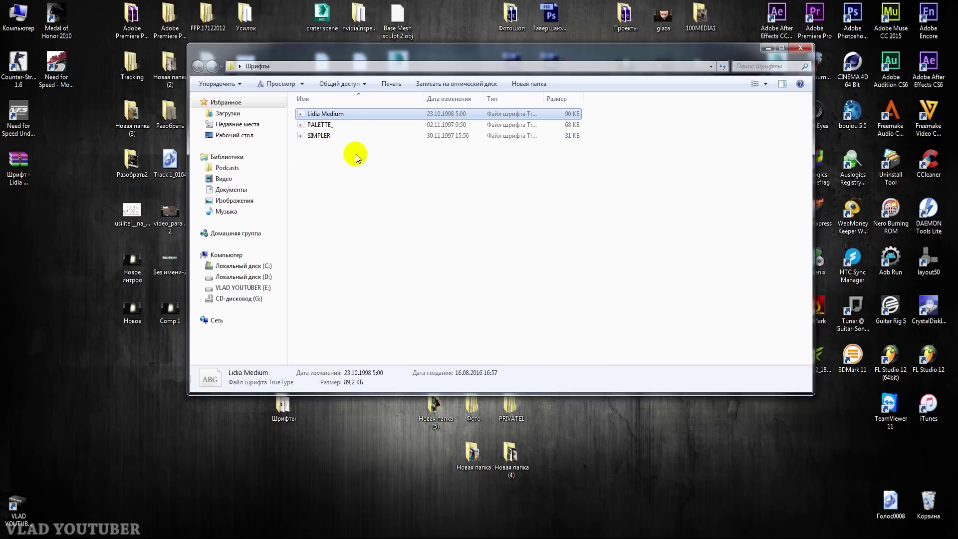
{"action": "left_click", "coordinate": [318, 158]}
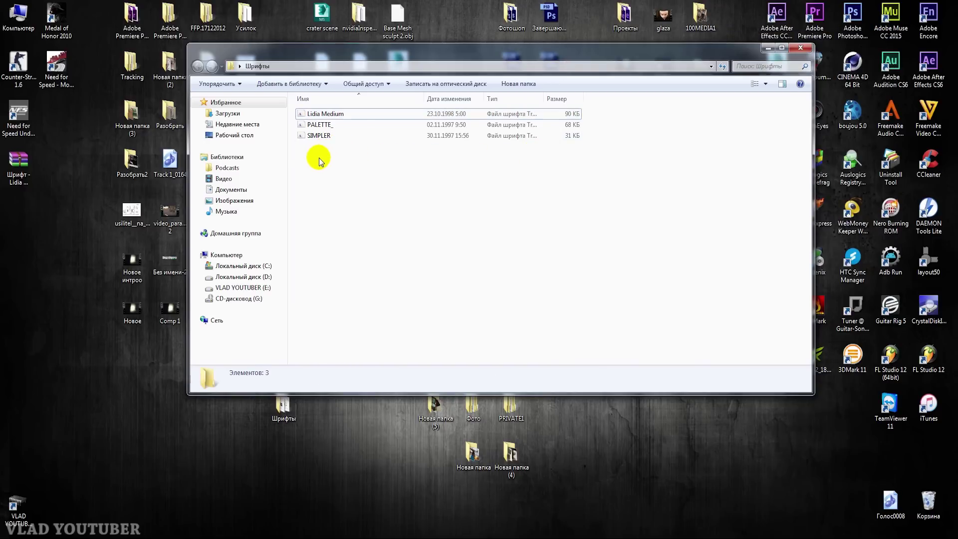
{"action": "left_click", "coordinate": [328, 127]}
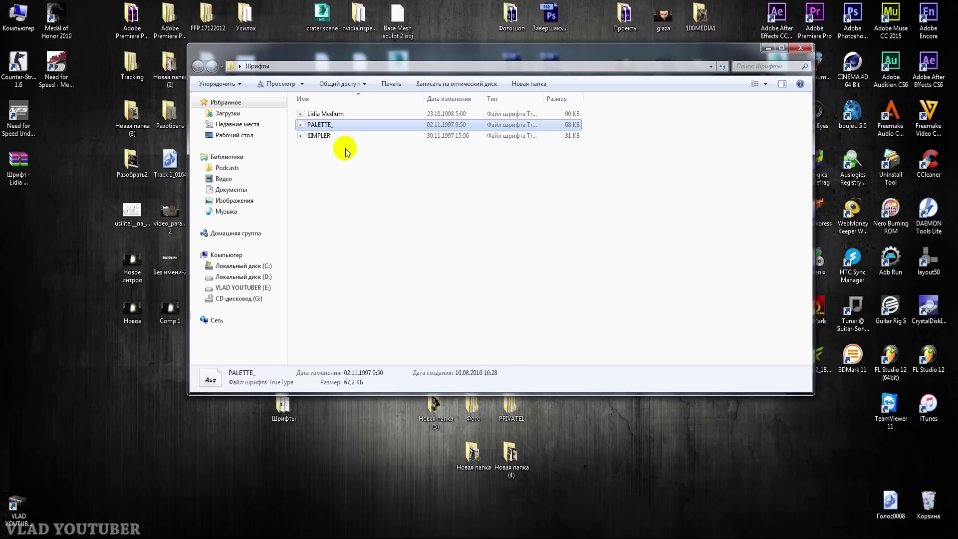
{"action": "left_click", "coordinate": [325, 113]}
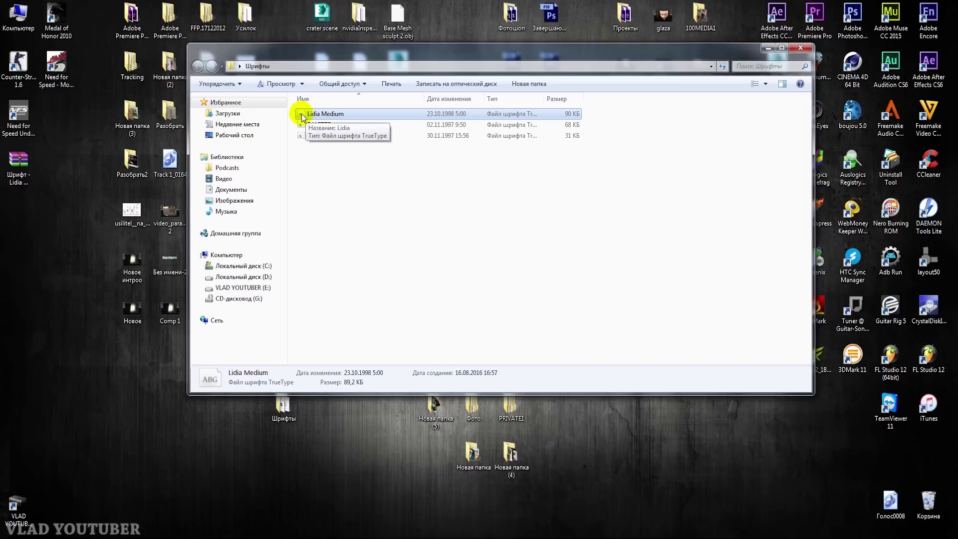
Open C:\Windows\Fonts and arrange it beside the Шрифты folder window
{"action": "double_click", "coordinate": [11, 31]}
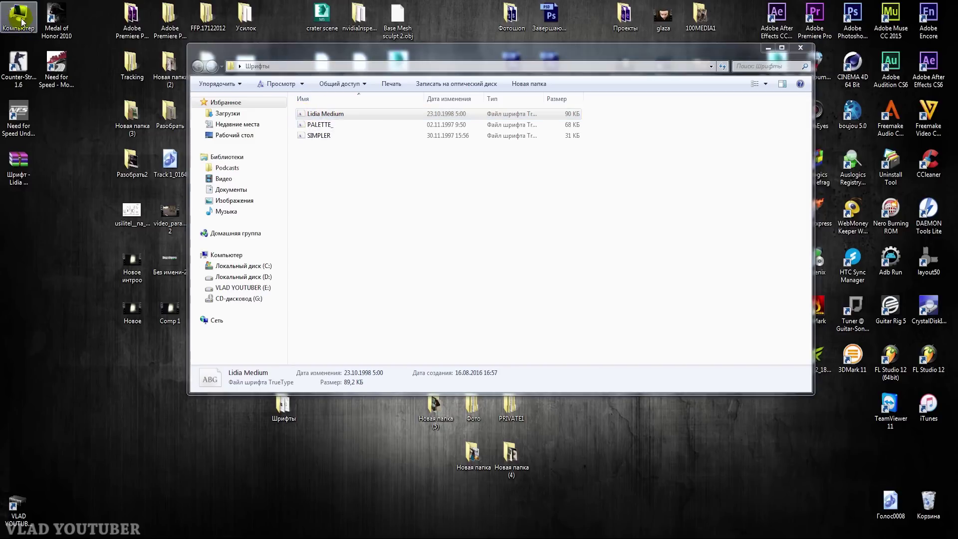
{"action": "double_click", "coordinate": [376, 138]}
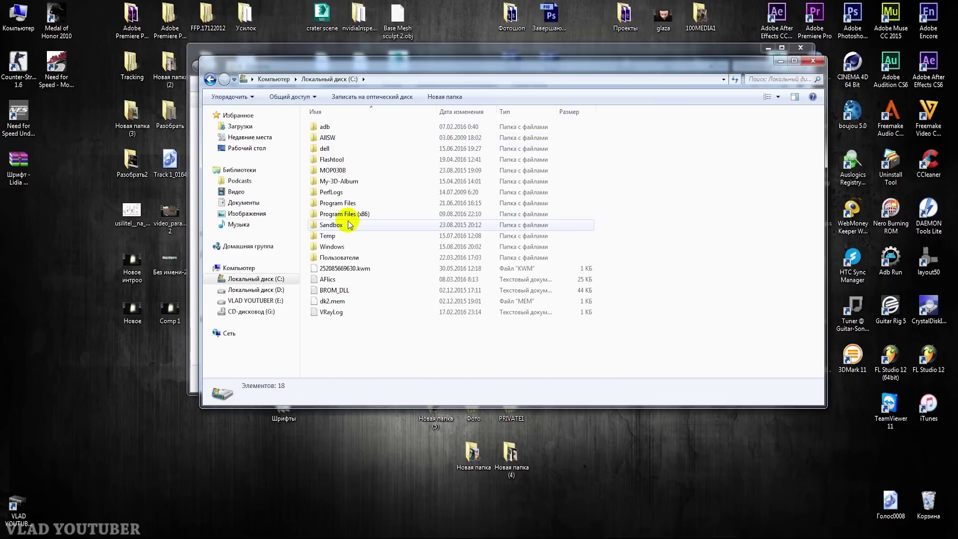
{"action": "double_click", "coordinate": [337, 246]}
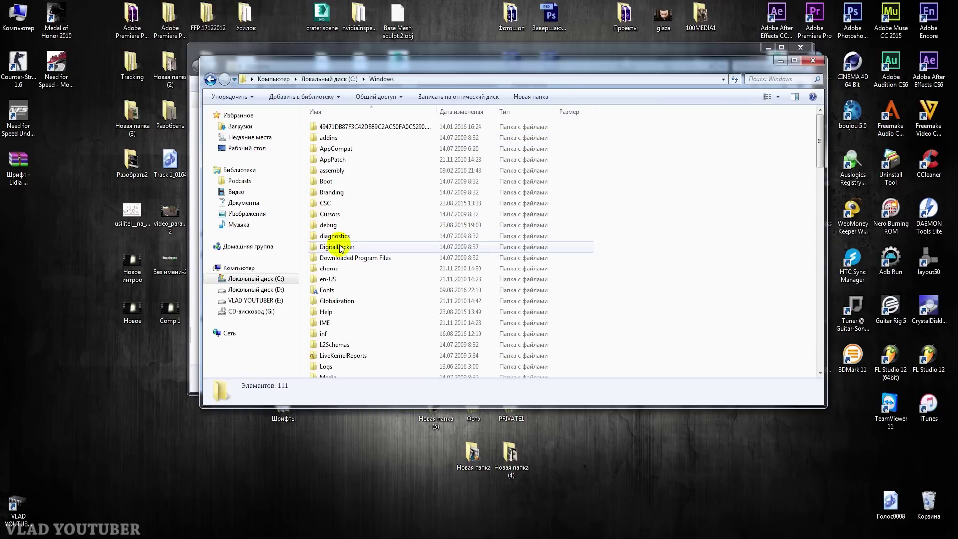
{"action": "double_click", "coordinate": [332, 291]}
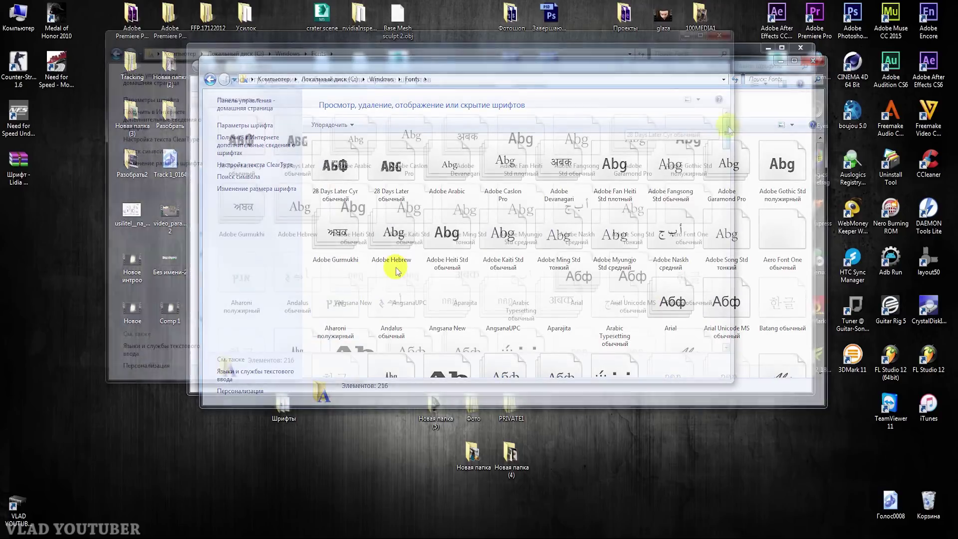
{"action": "mouse_move", "coordinate": [728, 129]}
{"action": "left_mouse_down"}
{"action": "mouse_move", "coordinate": [727, 193]}
{"action": "mouse_move", "coordinate": [727, 120]}
{"action": "left_mouse_up"}
{"action": "left_click_drag", "start_coordinate": [483, 49], "coordinate": [446, 49]}
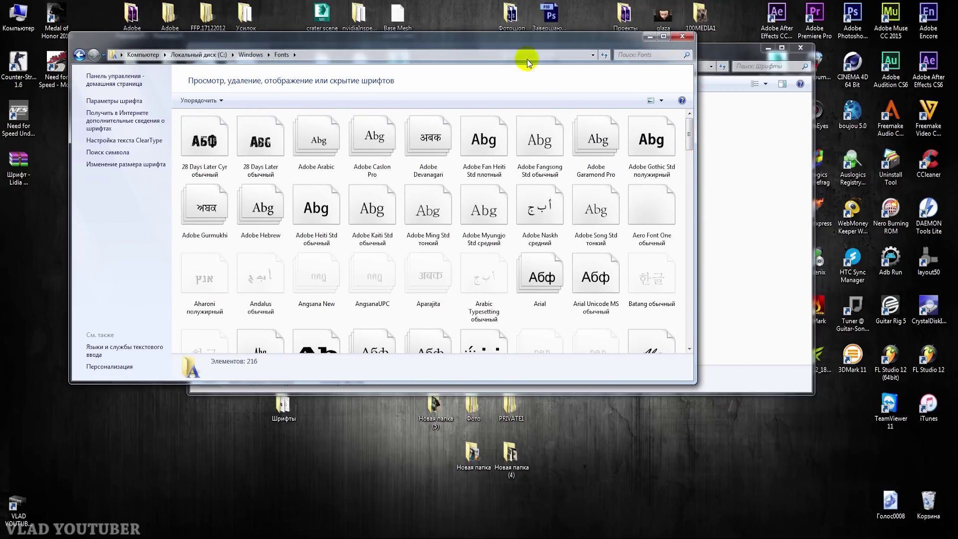
{"action": "left_click_drag", "start_coordinate": [706, 55], "coordinate": [797, 64]}
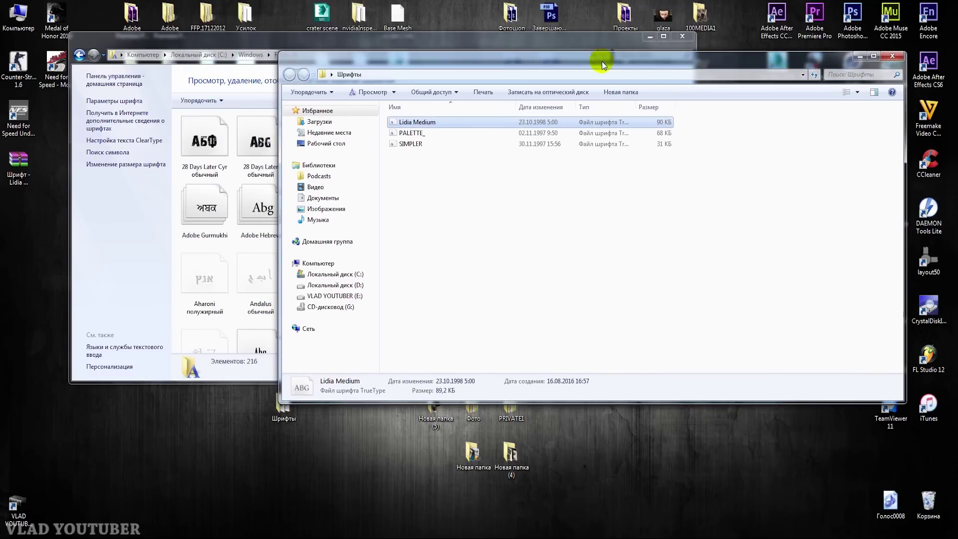
{"action": "left_click_drag", "start_coordinate": [603, 60], "coordinate": [767, 65]}
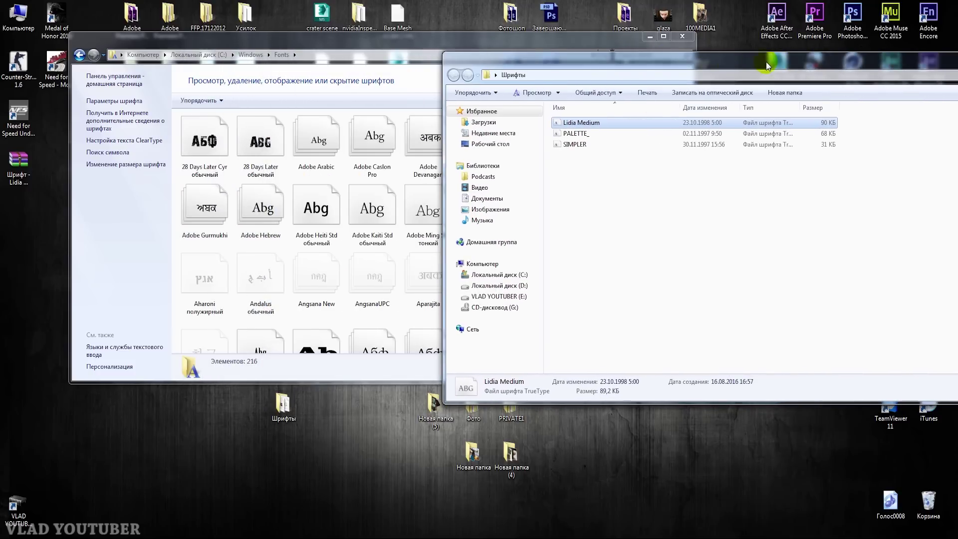
Copy the Lidia Medium font into the Windows Fonts folder, raising its count to 217
{"action": "right_click", "coordinate": [580, 125]}
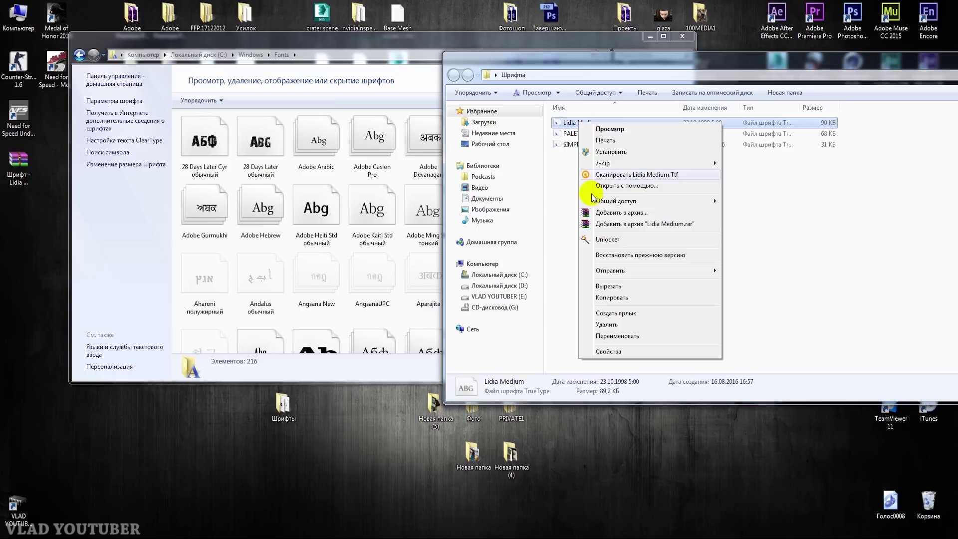
{"action": "left_click", "coordinate": [602, 298]}
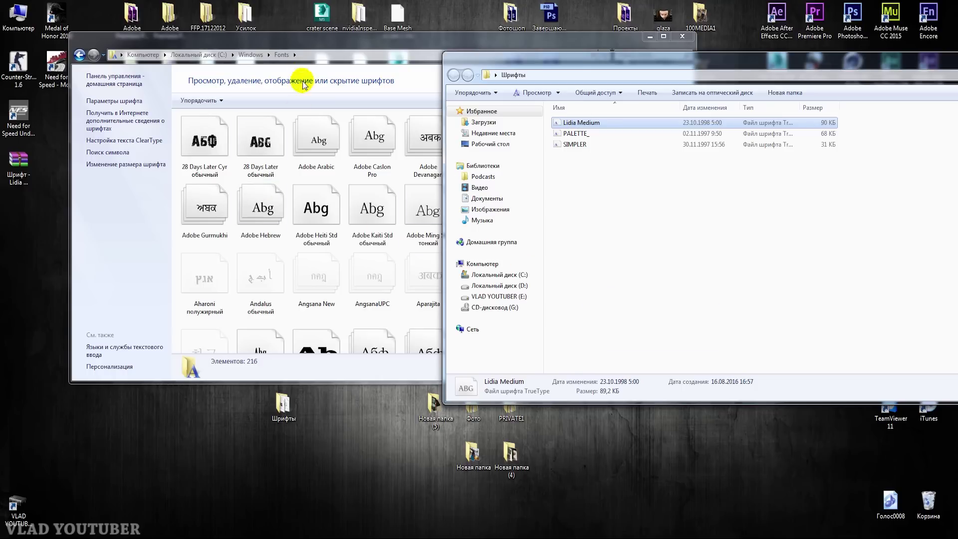
{"action": "left_click", "coordinate": [294, 49]}
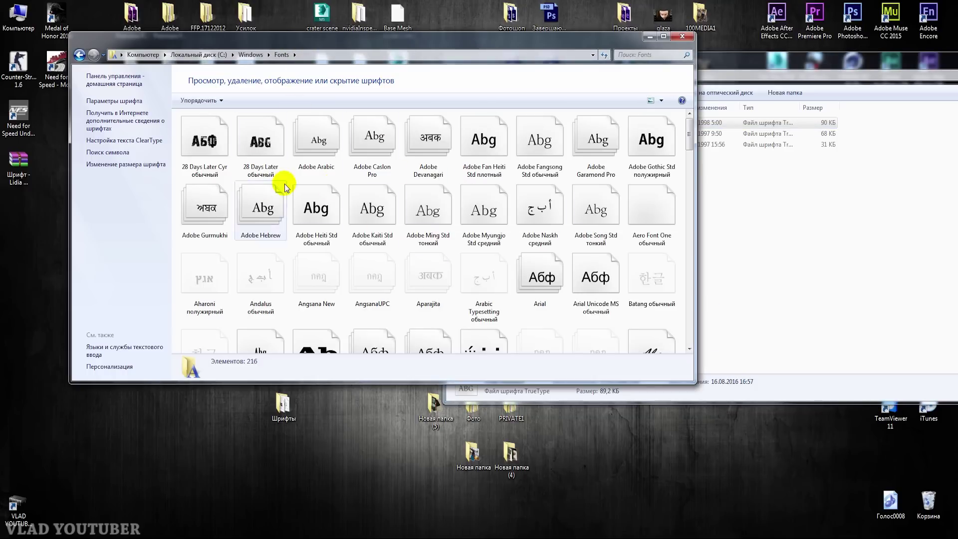
{"action": "right_click", "coordinate": [511, 245]}
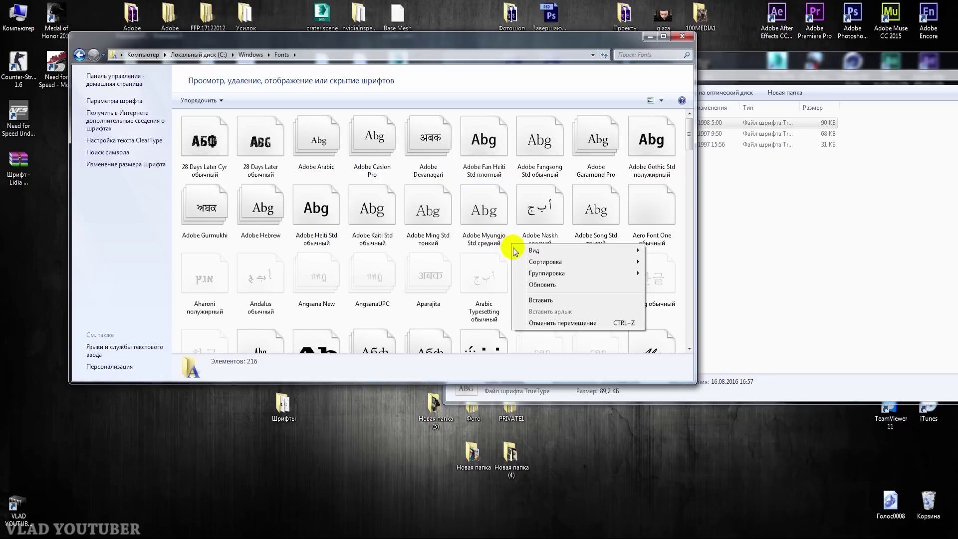
{"action": "left_click", "coordinate": [541, 300]}
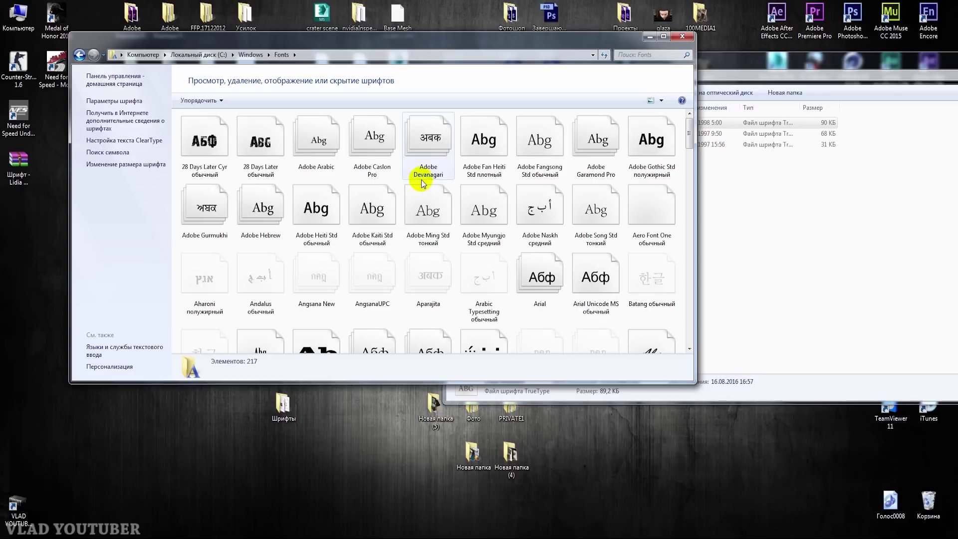
{"action": "left_click", "coordinate": [716, 72]}
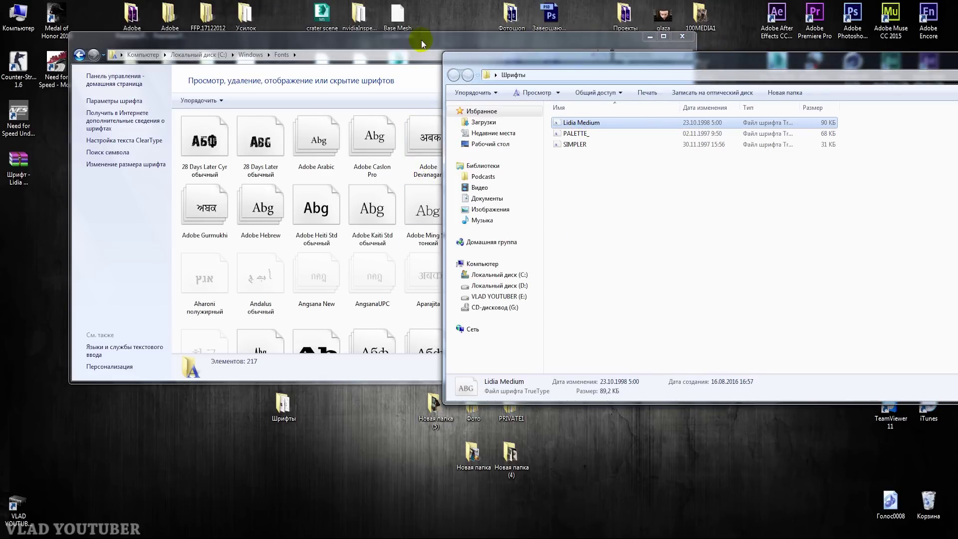
{"action": "left_click_drag", "start_coordinate": [421, 40], "coordinate": [351, 54]}
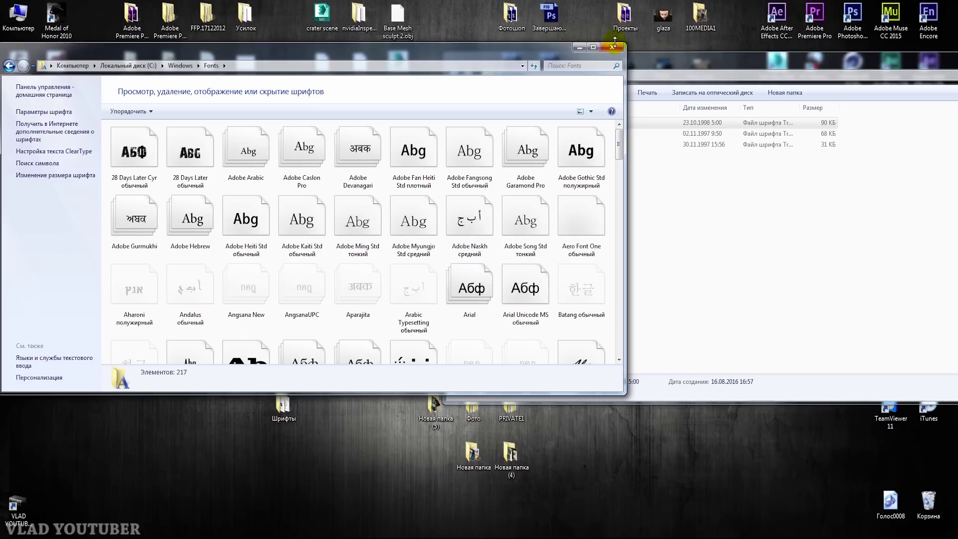
Close the Fonts folder and install PALETTE_ from its Font Viewer preview
{"action": "left_click", "coordinate": [610, 48]}
{"action": "left_click_drag", "start_coordinate": [656, 62], "coordinate": [383, 51]}
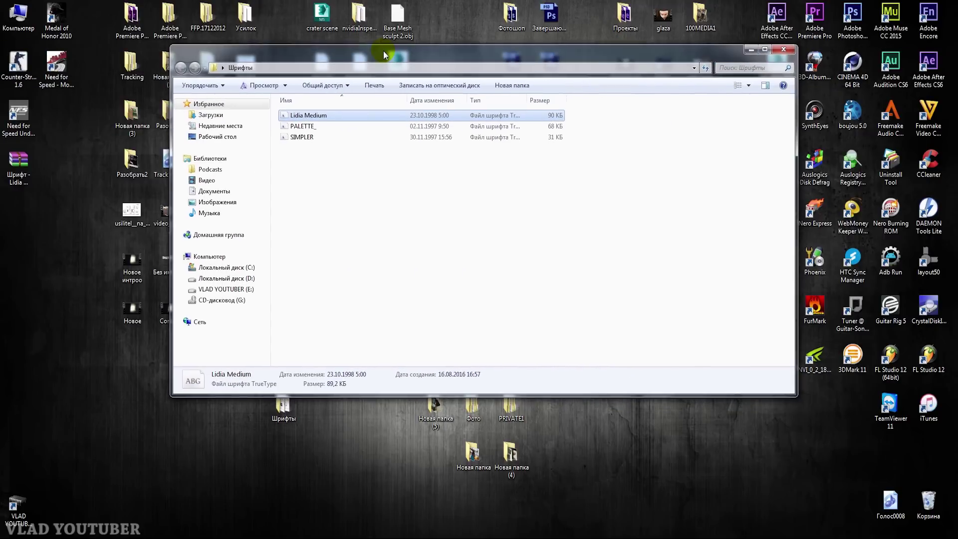
{"action": "left_click", "coordinate": [309, 127]}
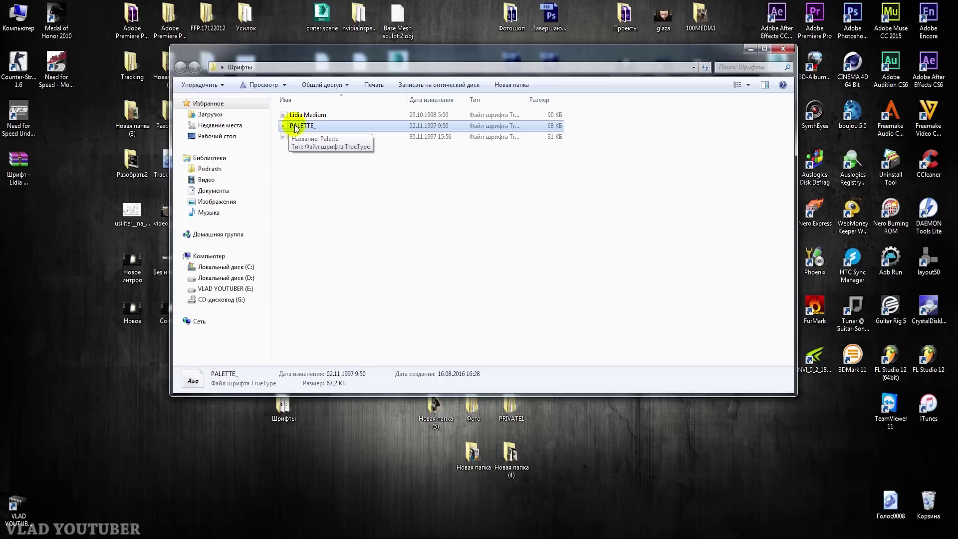
{"action": "double_click", "coordinate": [301, 127]}
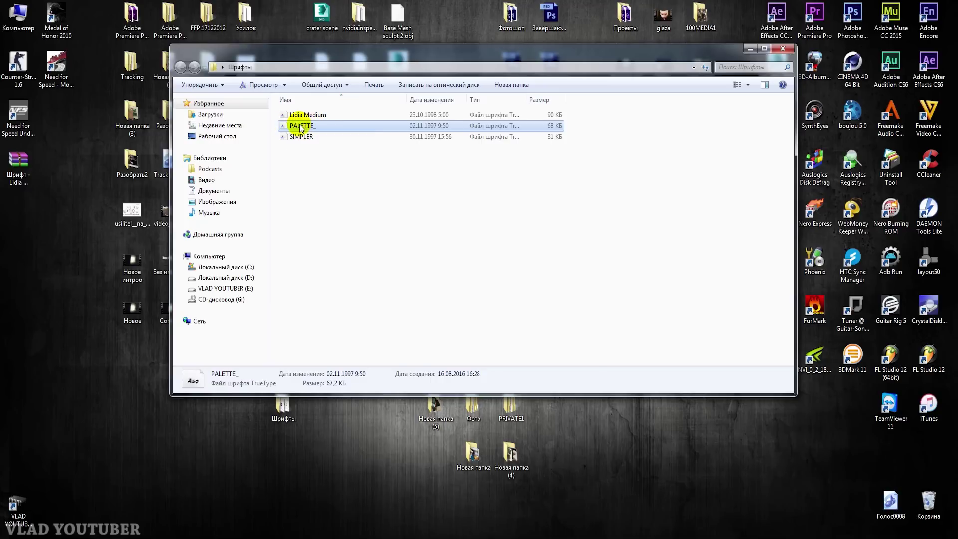
{"action": "left_click_drag", "start_coordinate": [328, 137], "coordinate": [298, 66]}
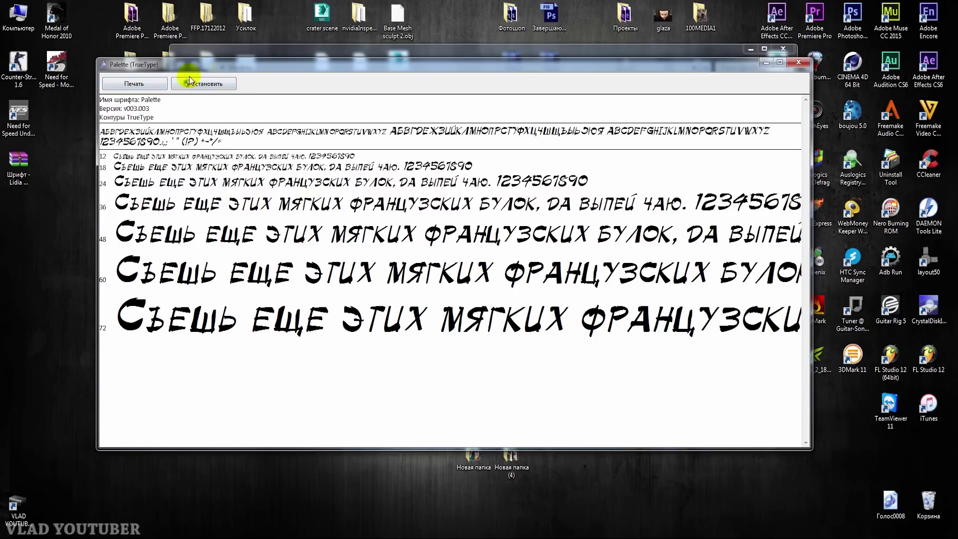
{"action": "left_click", "coordinate": [203, 84]}
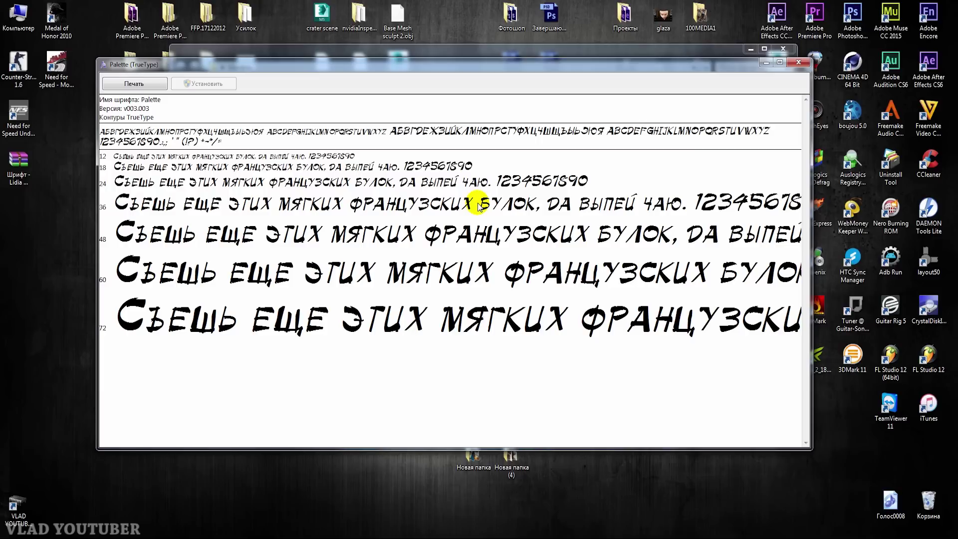
{"action": "left_click", "coordinate": [798, 62]}
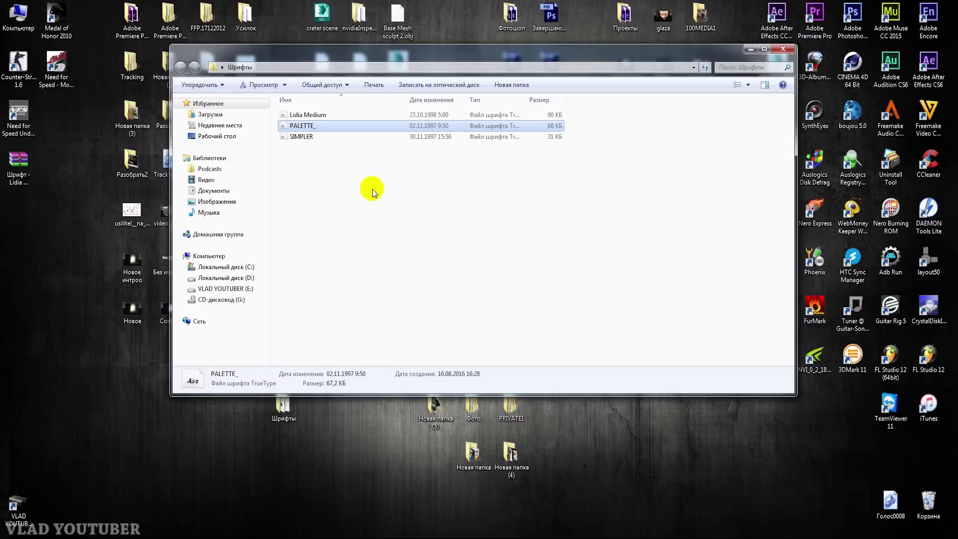
Install the SIMPLER font via Установить, close the Шрифты folder and launch Photoshop
{"action": "right_click", "coordinate": [306, 140]}
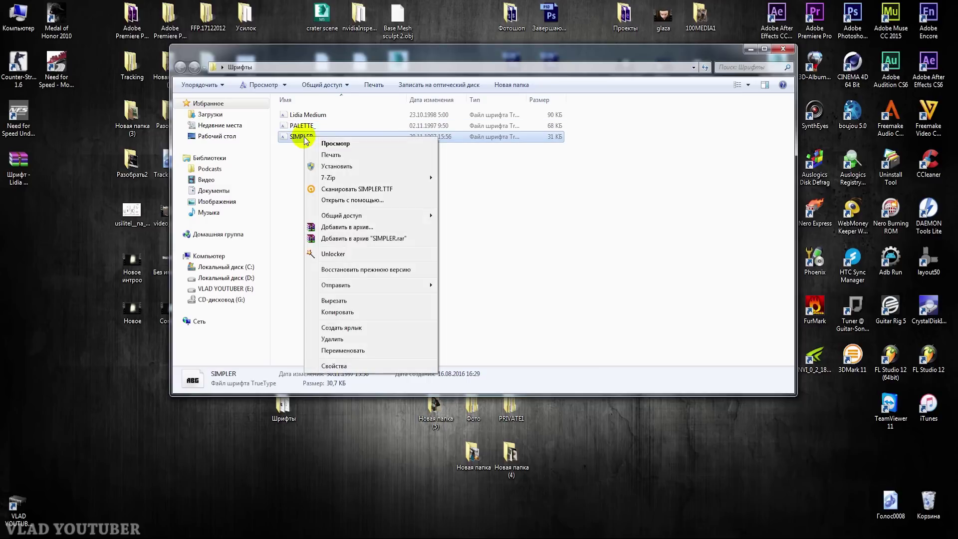
{"action": "left_click", "coordinate": [337, 166]}
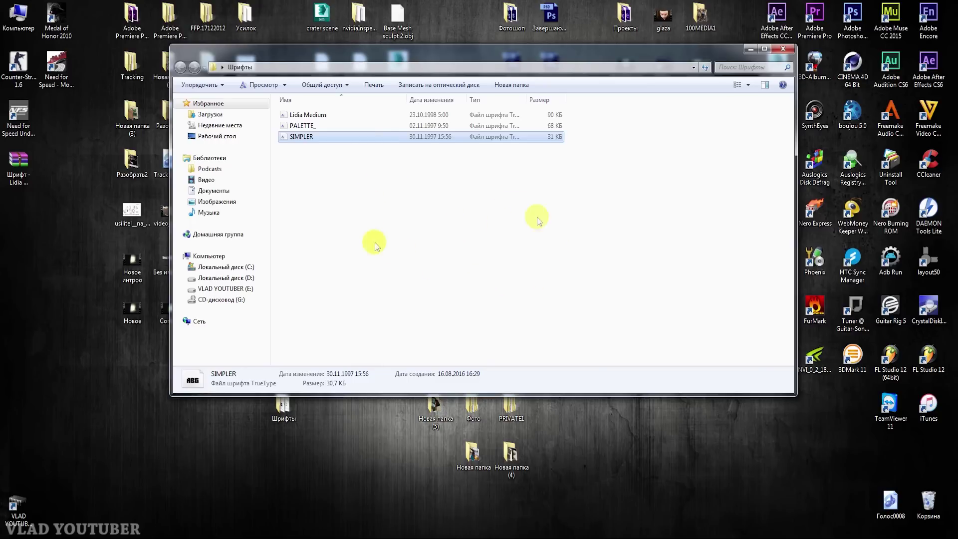
{"action": "left_click", "coordinate": [782, 50]}
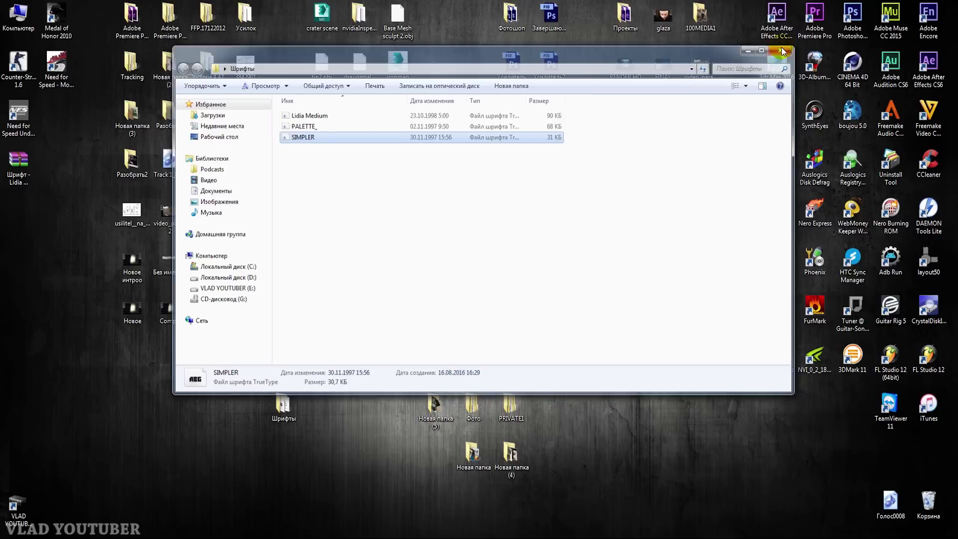
{"action": "double_click", "coordinate": [852, 14]}
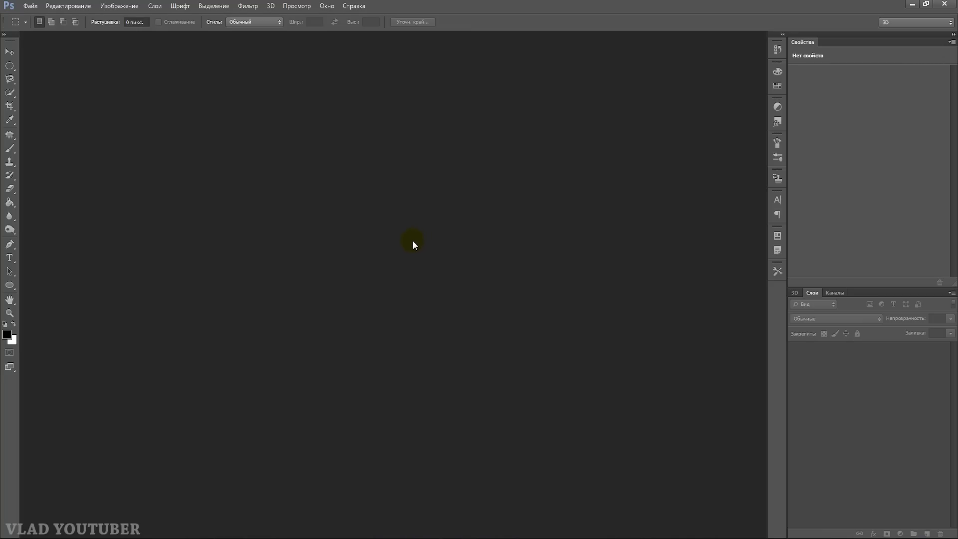
Create a new 600 × 400 pixel document with a white background
{"action": "left_click", "coordinate": [35, 10]}
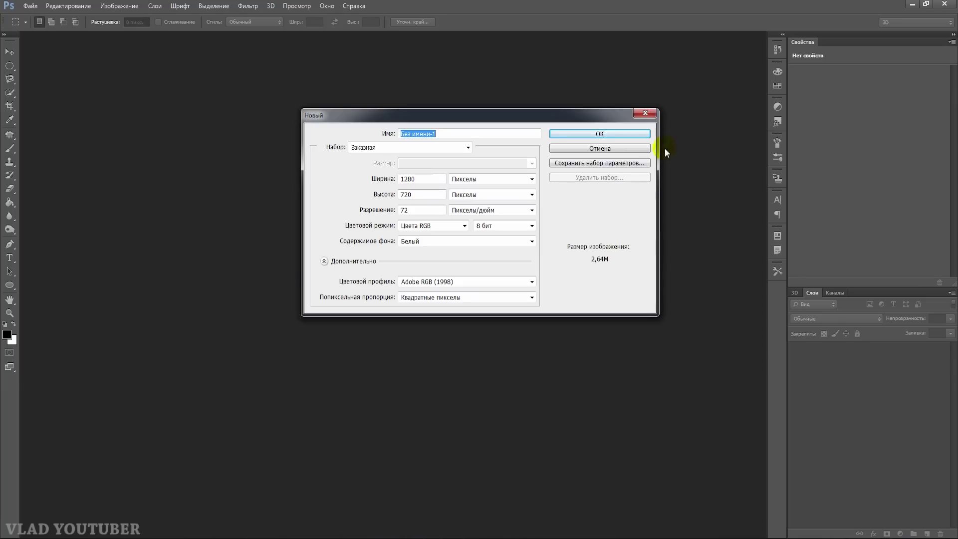
{"action": "double_click", "coordinate": [425, 179]}
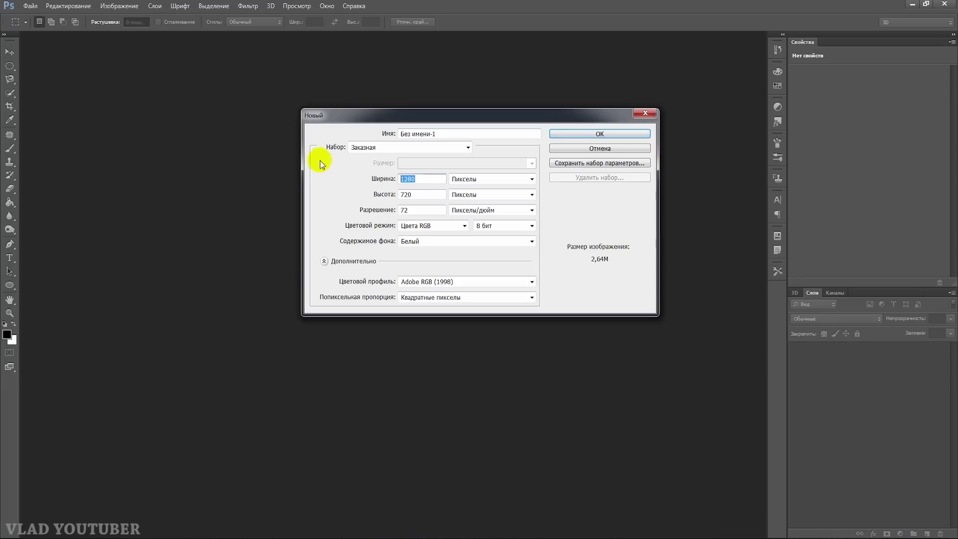
{"action": "type", "text": "600"}
{"action": "double_click", "coordinate": [404, 194]}
{"action": "type", "text": "400"}
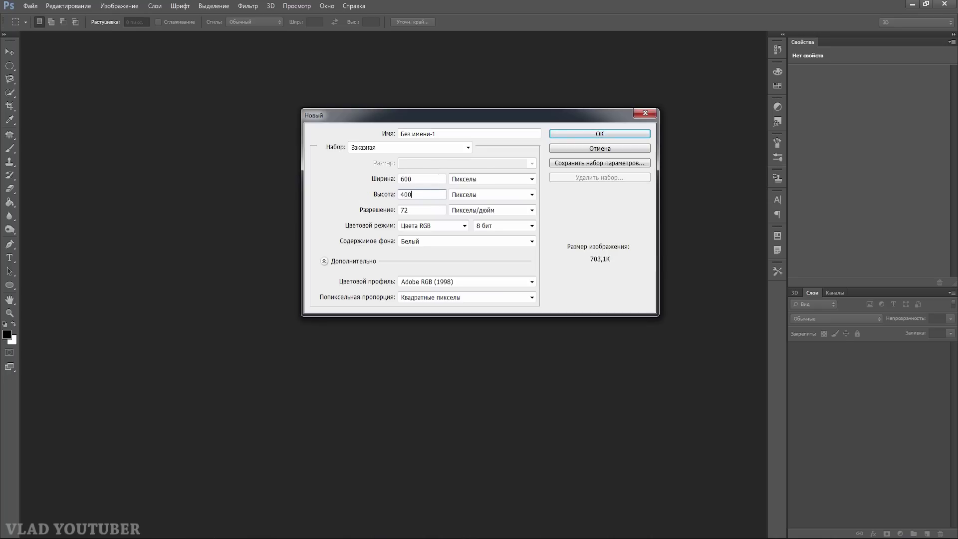
{"action": "left_click", "coordinate": [602, 134]}
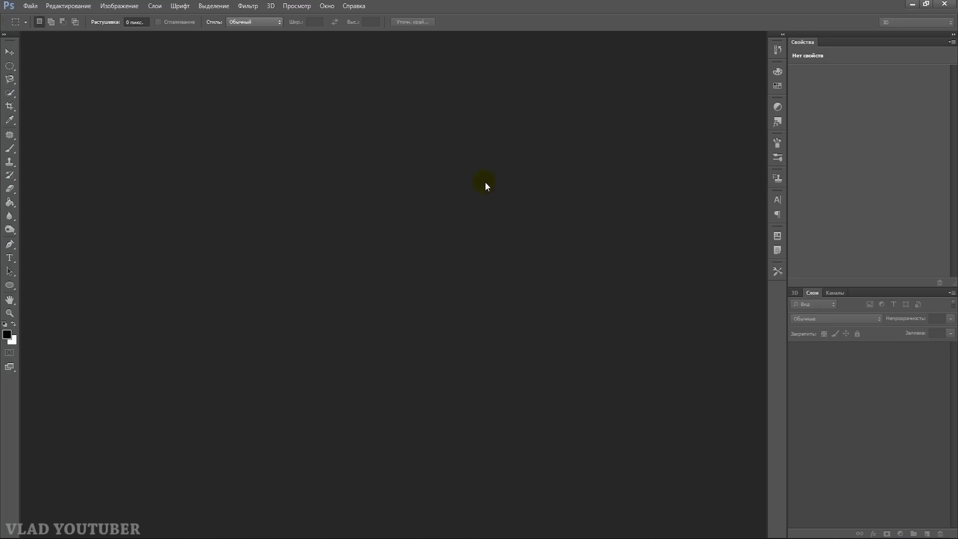
Select the Horizontal Type tool, then minimize Photoshop and reopen the desktop Шрифты folder
{"action": "scroll", "coordinate": [423, 195], "scroll_direction": "up", "scroll_amount": 5, "text": "alt"}
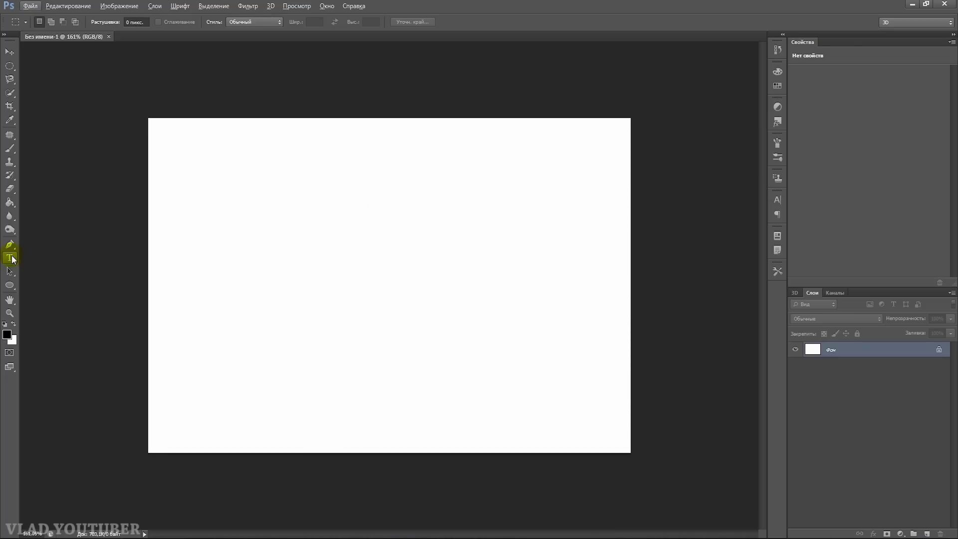
{"action": "left_click", "coordinate": [10, 258]}
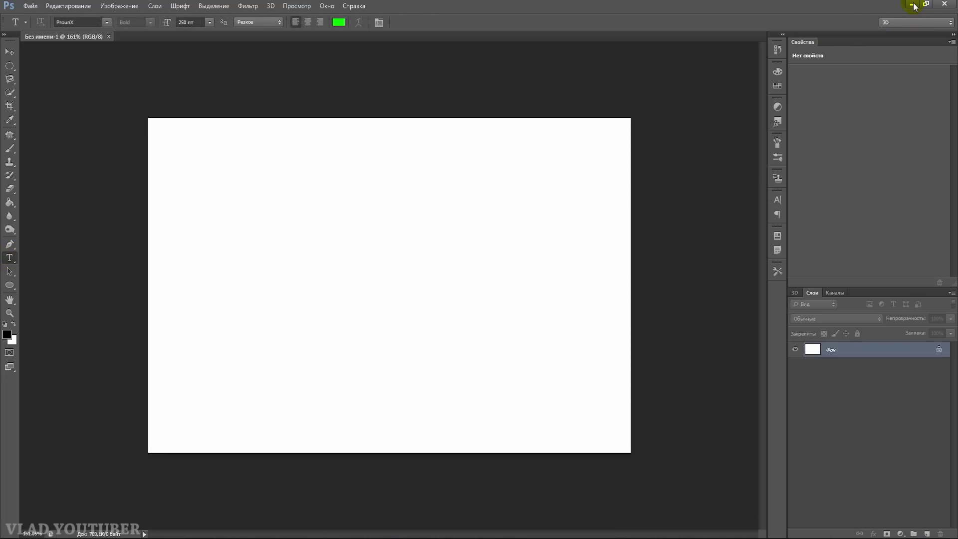
{"action": "left_click", "coordinate": [913, 5]}
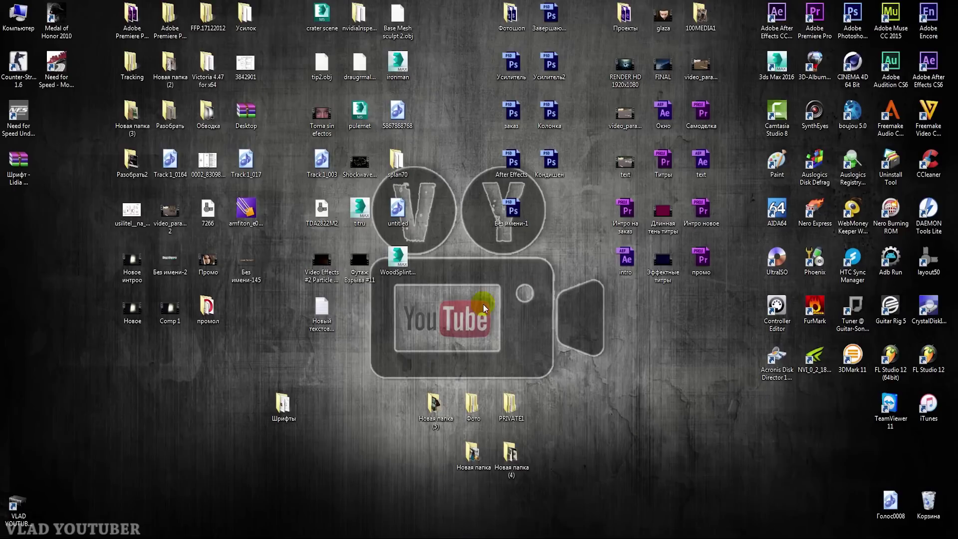
{"action": "double_click", "coordinate": [289, 405]}
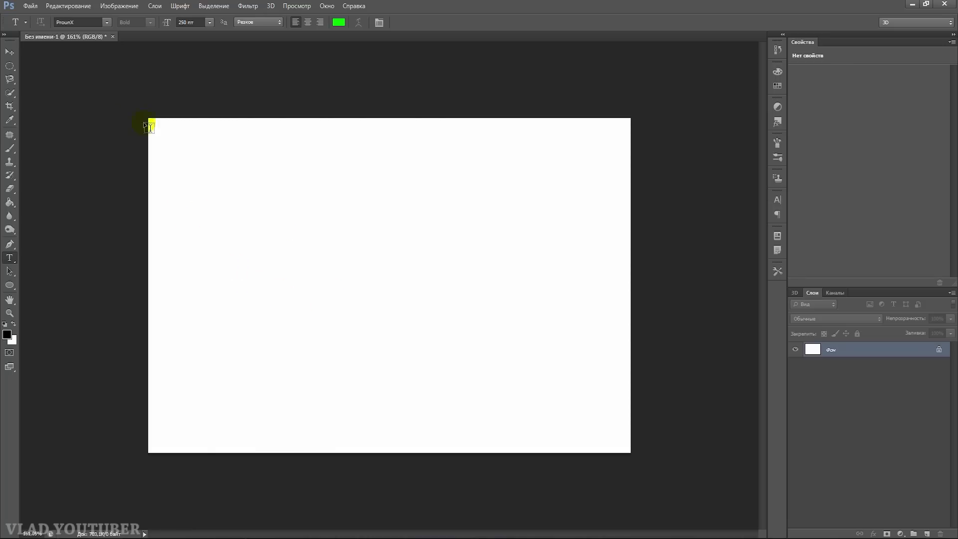
Set the type font to Lidia at 60 pt
{"action": "left_click", "coordinate": [107, 22]}
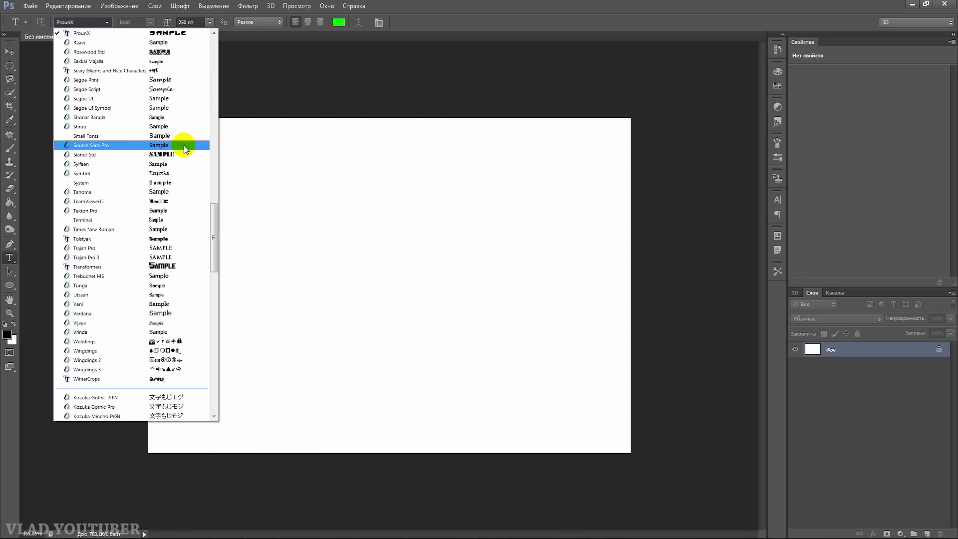
{"action": "mouse_move", "coordinate": [214, 223]}
{"action": "left_mouse_down"}
{"action": "mouse_move", "coordinate": [214, 237]}
{"action": "mouse_move", "coordinate": [209, 183]}
{"action": "mouse_move", "coordinate": [83, 144]}
{"action": "left_mouse_up"}
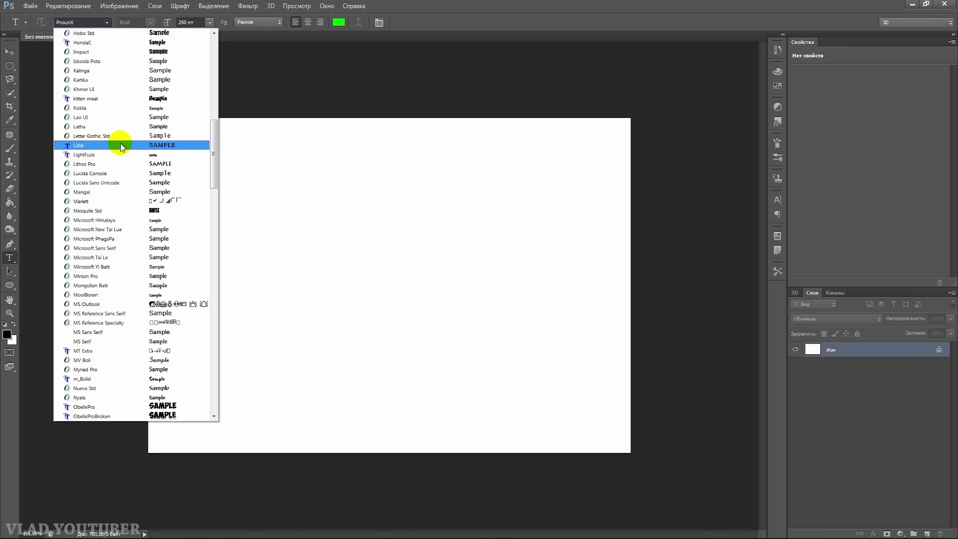
{"action": "left_click", "coordinate": [89, 145]}
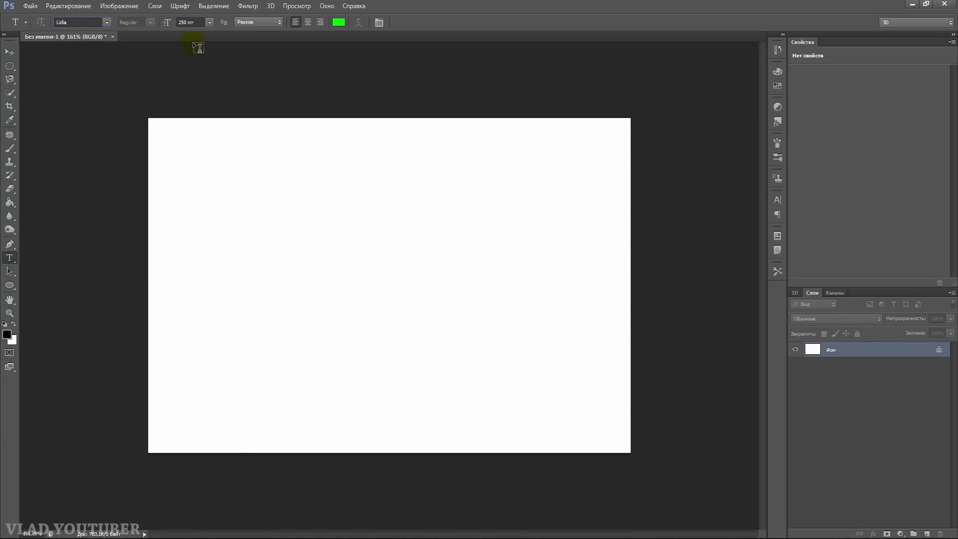
{"action": "left_click", "coordinate": [210, 23]}
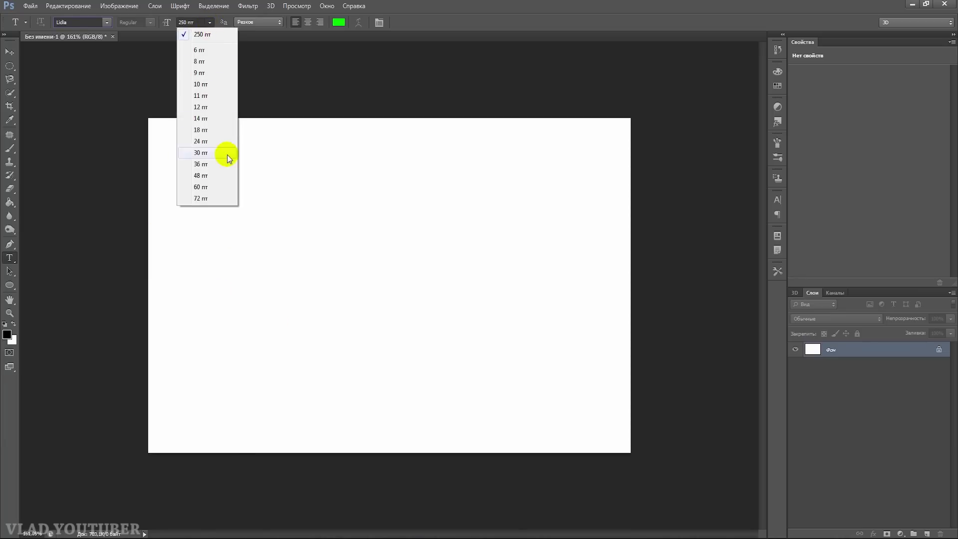
{"action": "left_click", "coordinate": [207, 187]}
Type ВЛАД ЮТУБЕР on the canvas and move it toward the centre
{"action": "left_click", "coordinate": [205, 300]}
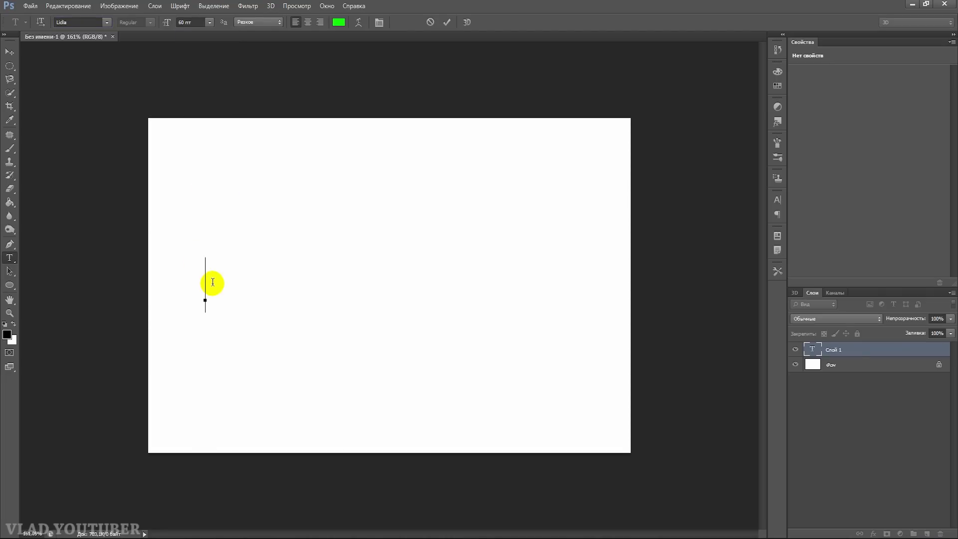
{"action": "type", "text": "ВЛ"}
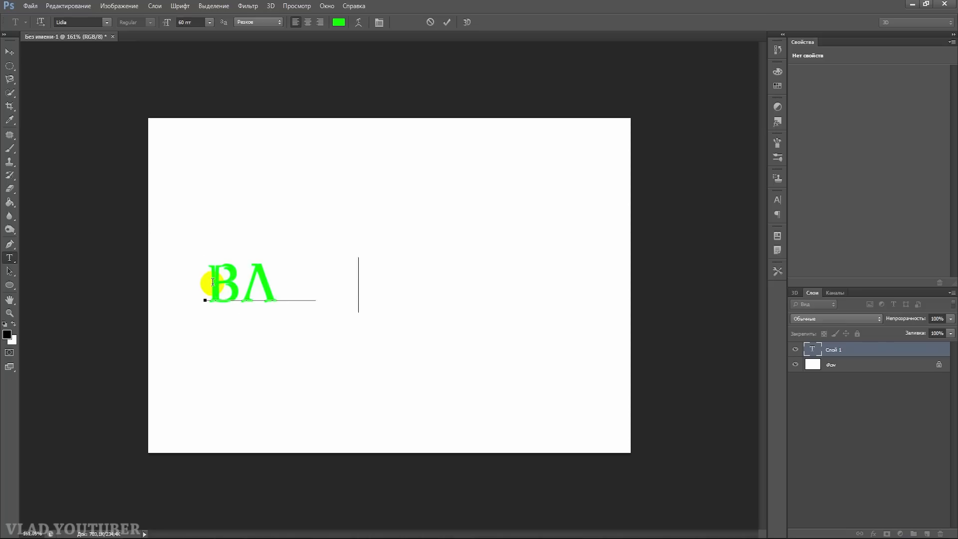
{"action": "type", "text": "АД ЮТУБЕР"}
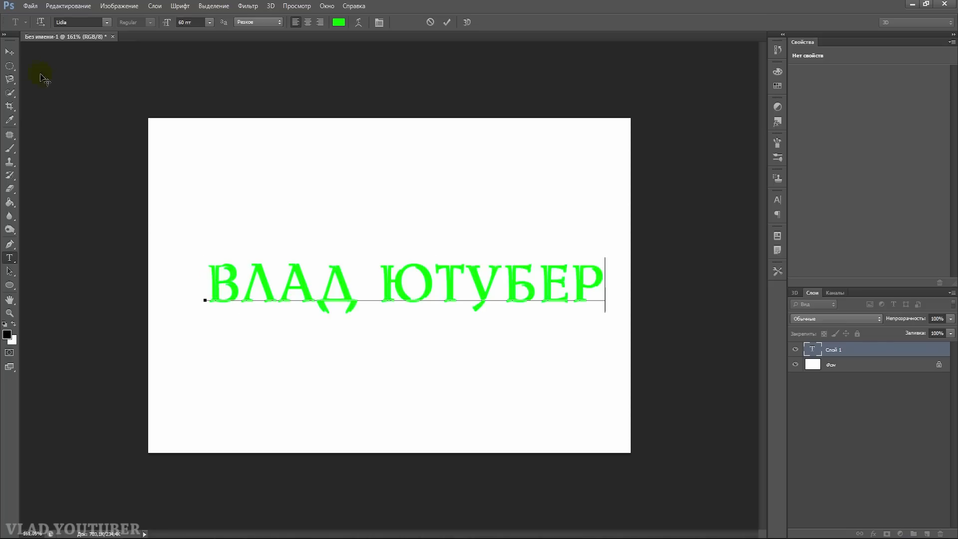
{"action": "left_click", "coordinate": [9, 51]}
{"action": "left_click_drag", "start_coordinate": [389, 285], "coordinate": [378, 297]}
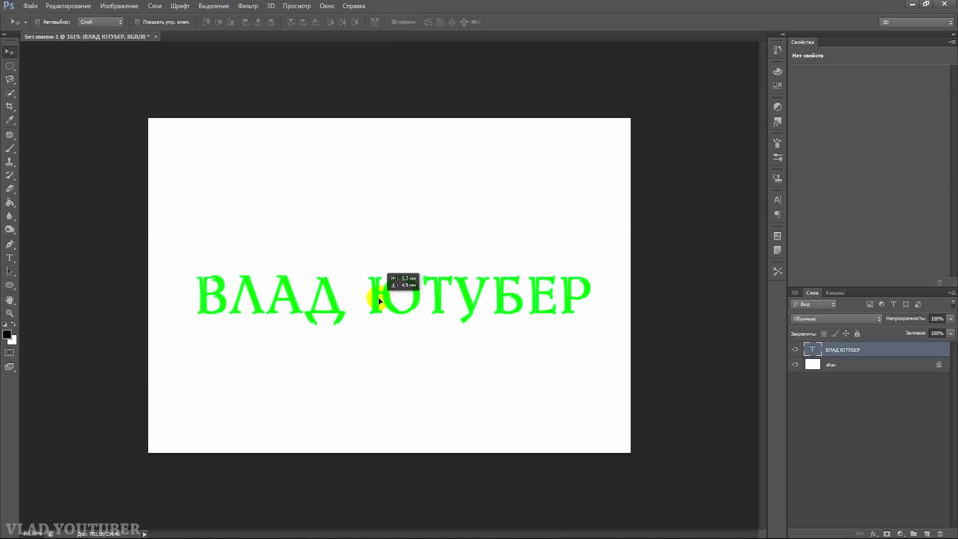
Recolour the whole ВЛАД ЮТУБЕР title black (#000000) and nudge it slightly up and left
{"action": "left_click", "coordinate": [9, 257]}
{"action": "left_click", "coordinate": [263, 294]}
{"action": "left_click_drag", "start_coordinate": [198, 289], "coordinate": [633, 314]}
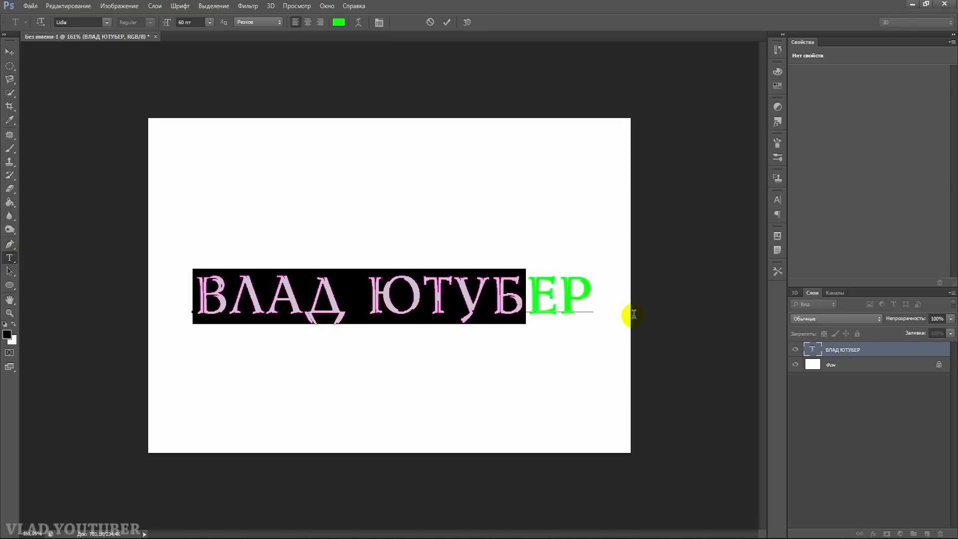
{"action": "left_click", "coordinate": [7, 337]}
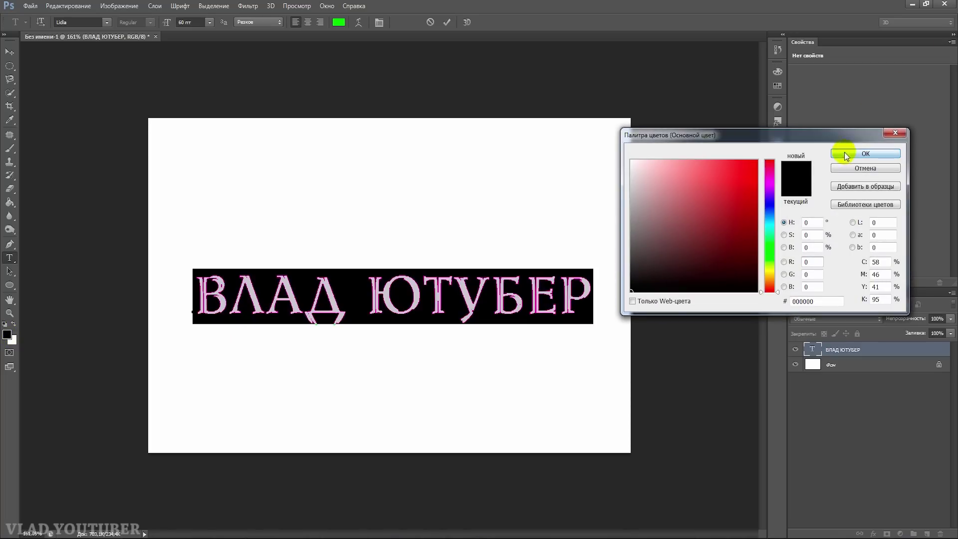
{"action": "left_click", "coordinate": [865, 154]}
{"action": "left_click", "coordinate": [9, 51]}
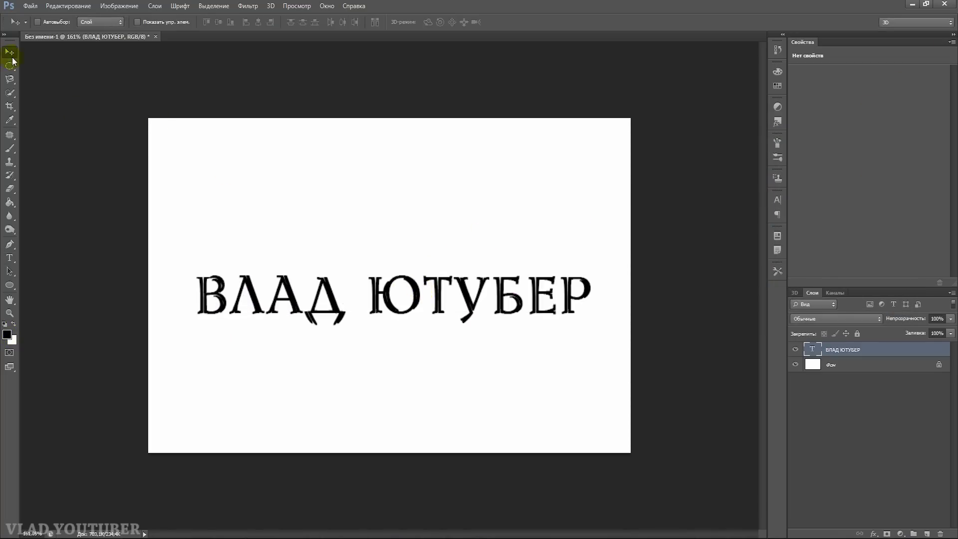
{"action": "mouse_move", "coordinate": [394, 298]}
{"action": "left_mouse_down"}
{"action": "mouse_move", "coordinate": [385, 287]}
{"action": "mouse_move", "coordinate": [392, 296]}
{"action": "left_mouse_up"}
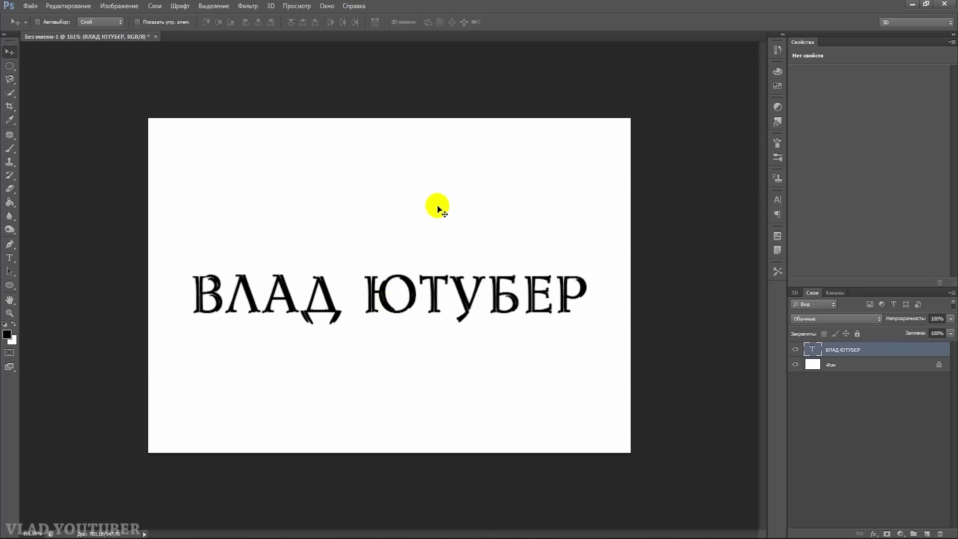
{"action": "left_click", "coordinate": [911, 4]}
Select the whole ВЛАД ЮТУБЕР title and change its font from Lidia to Palette
{"action": "left_click", "coordinate": [10, 258]}
{"action": "left_click", "coordinate": [193, 293]}
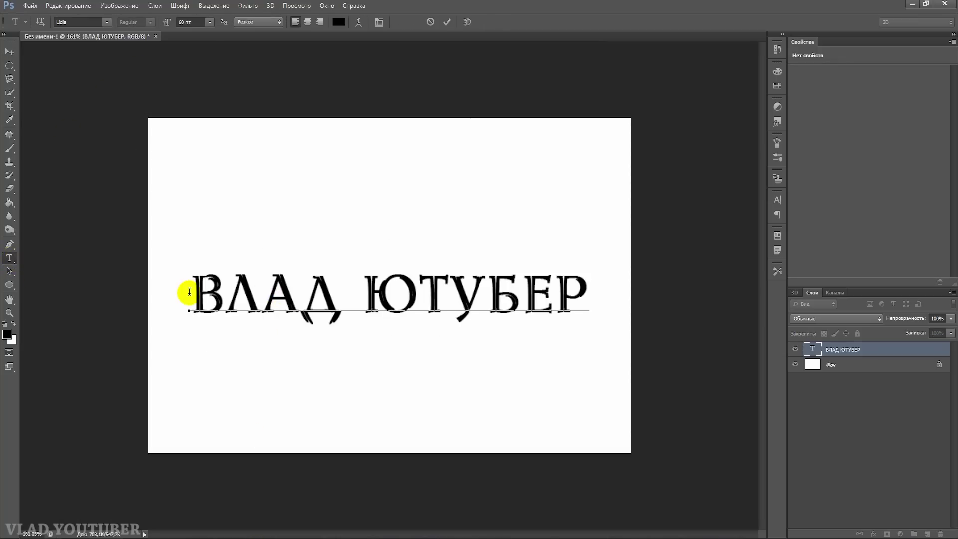
{"action": "left_click_drag", "start_coordinate": [197, 287], "coordinate": [679, 272]}
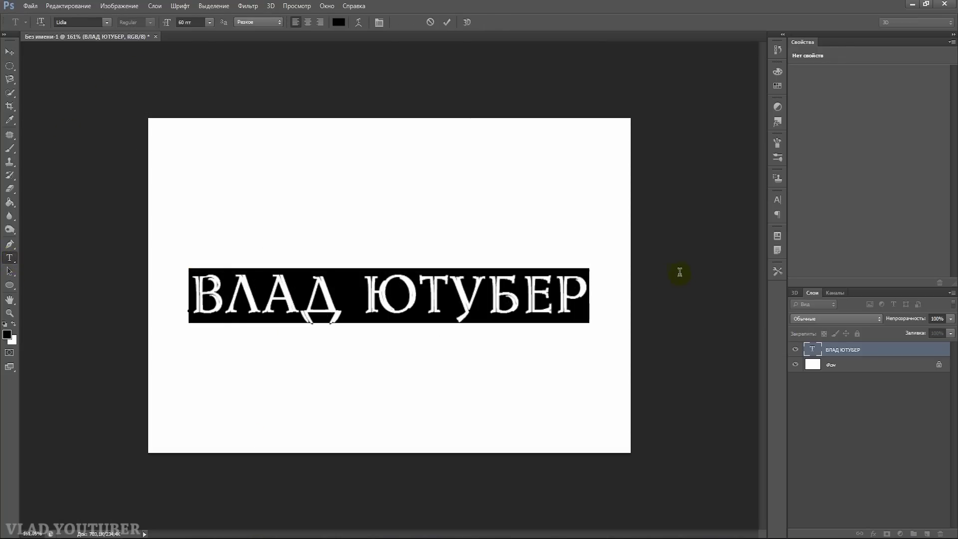
{"action": "left_click", "coordinate": [107, 22]}
{"action": "left_click_drag", "start_coordinate": [214, 149], "coordinate": [214, 169]}
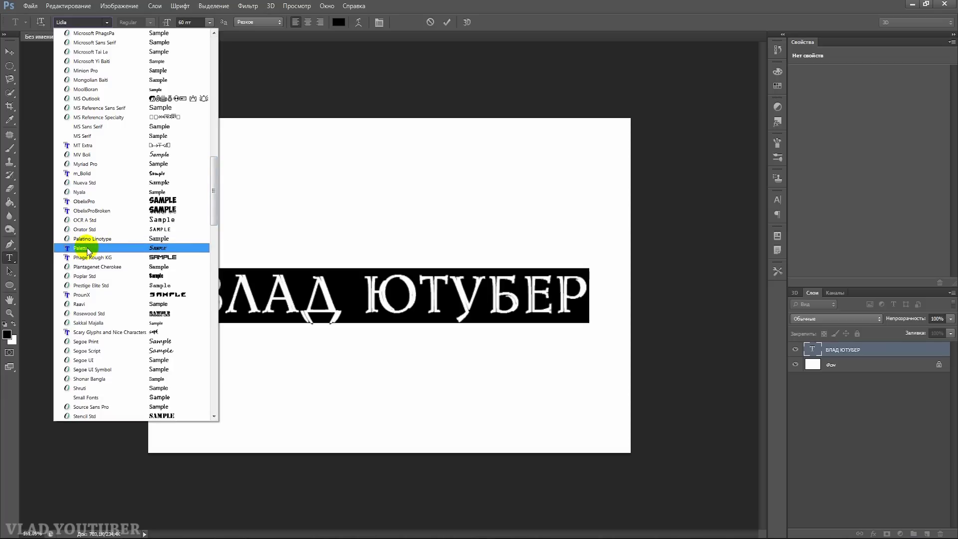
{"action": "left_click", "coordinate": [88, 250]}
Commit the font change and drag the title right and down to recentre it
{"action": "left_click", "coordinate": [321, 288]}
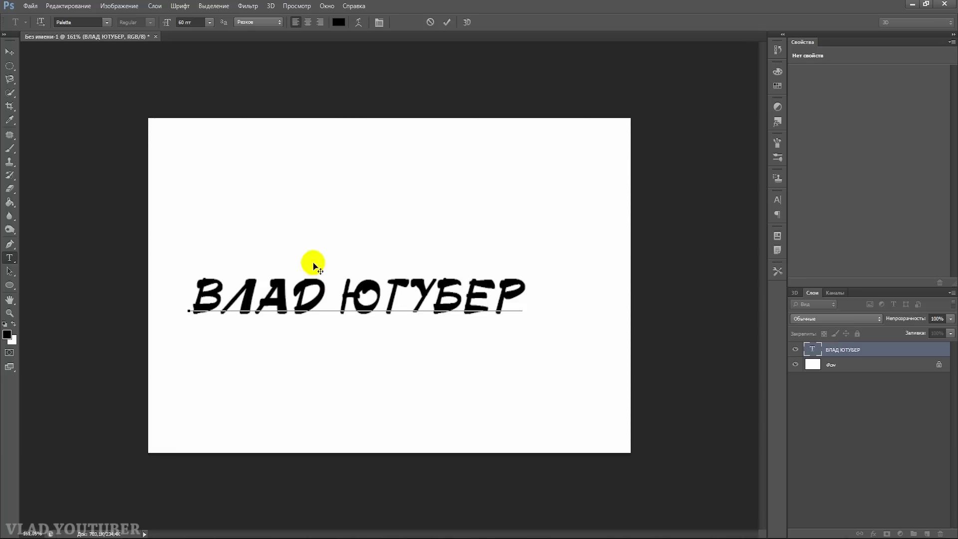
{"action": "left_click", "coordinate": [10, 51]}
{"action": "left_click_drag", "start_coordinate": [397, 296], "coordinate": [434, 301]}
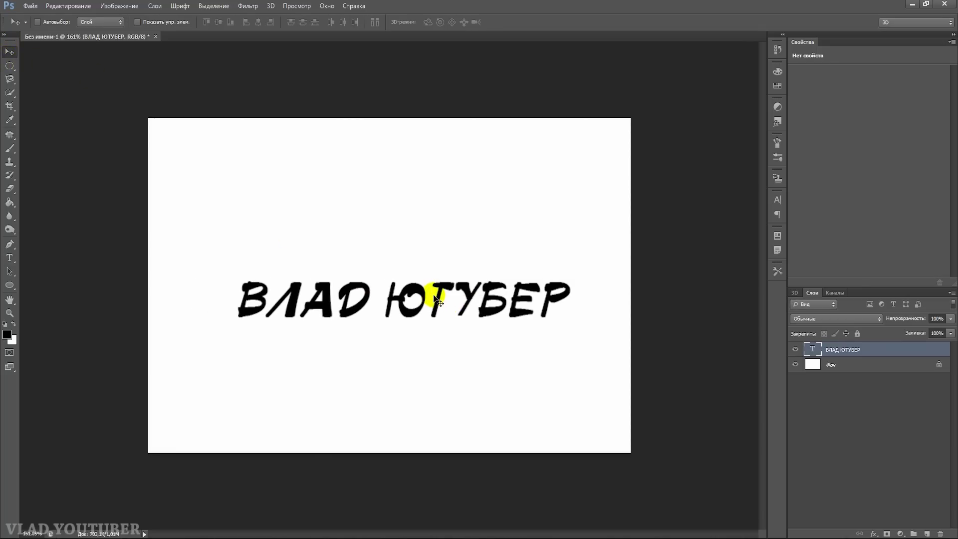
Reselect the title and browse the font list, leaving it in Palette, then minimise Photoshop
{"action": "left_click", "coordinate": [912, 5]}
{"action": "left_click", "coordinate": [9, 258]}
{"action": "left_click", "coordinate": [238, 302]}
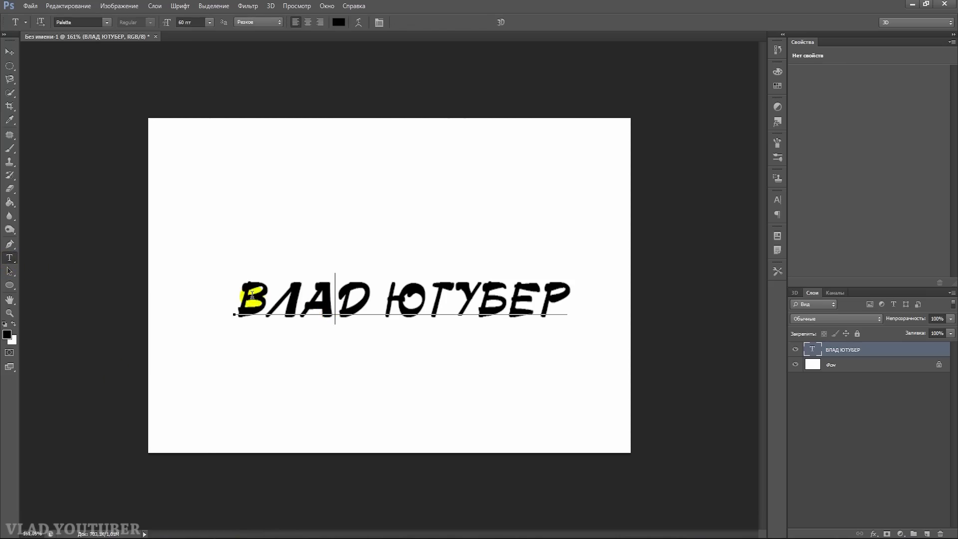
{"action": "left_click", "coordinate": [563, 292], "text": "shift"}
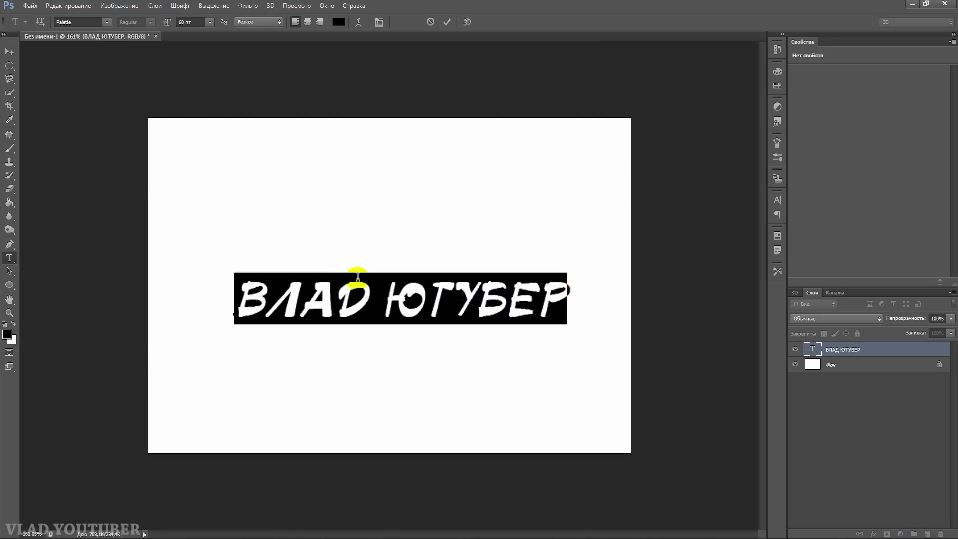
{"action": "left_click", "coordinate": [107, 23]}
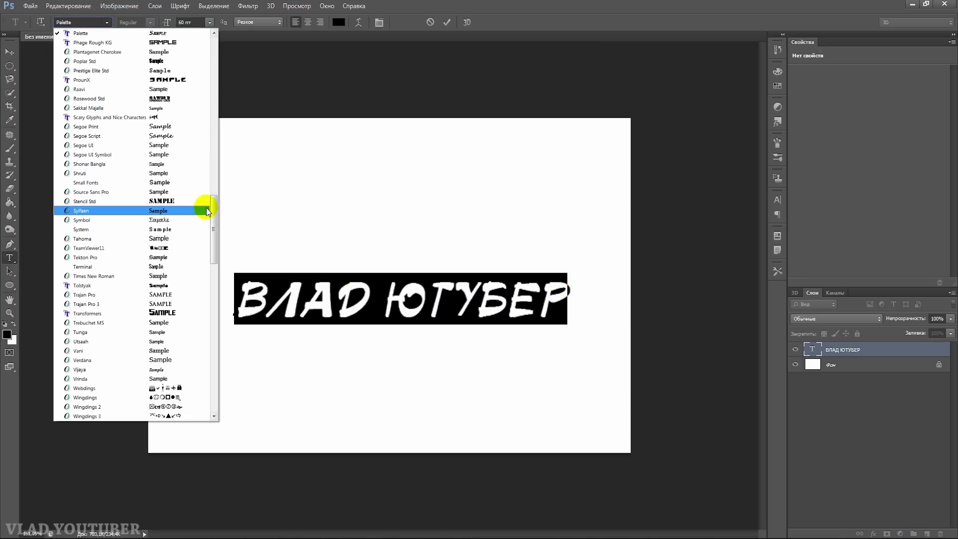
{"action": "left_click_drag", "start_coordinate": [212, 208], "coordinate": [208, 207]}
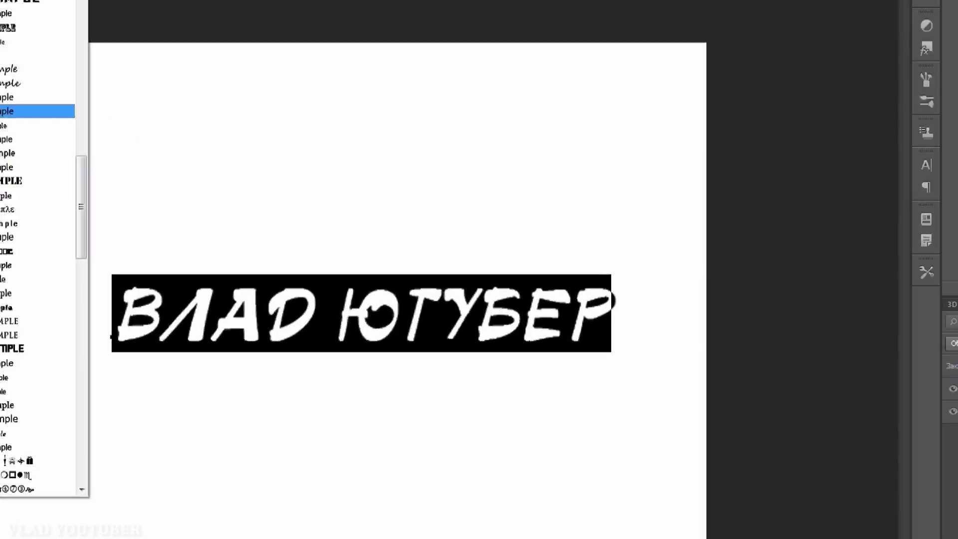
{"action": "mouse_move", "coordinate": [214, 214]}
{"action": "left_mouse_down"}
{"action": "mouse_move", "coordinate": [223, 198]}
{"action": "mouse_move", "coordinate": [216, 209]}
{"action": "left_mouse_up"}
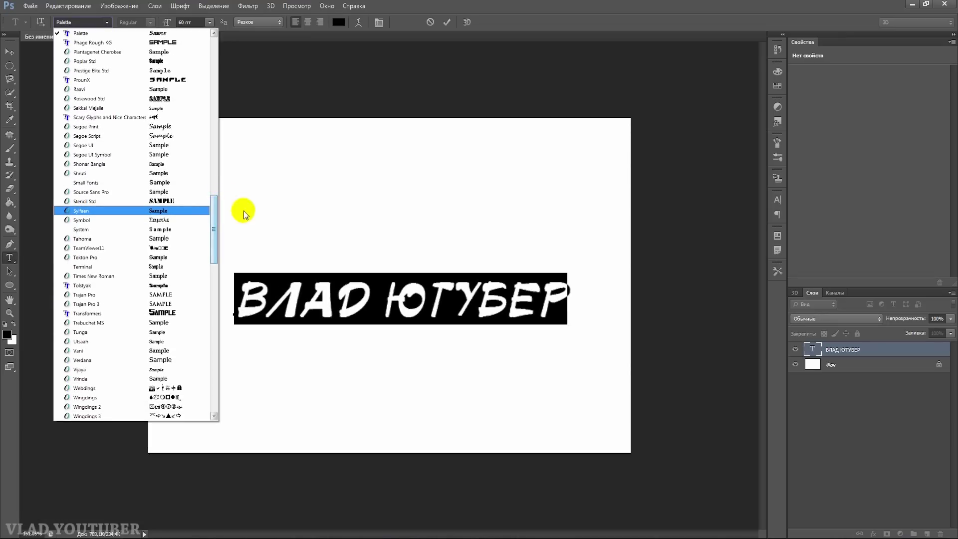
{"action": "left_click", "coordinate": [907, 7]}
Preview the SIMPLER font file's a_Simpler Bold Cyrillic samples in Font Viewer, then close it
{"action": "left_click", "coordinate": [911, 7]}
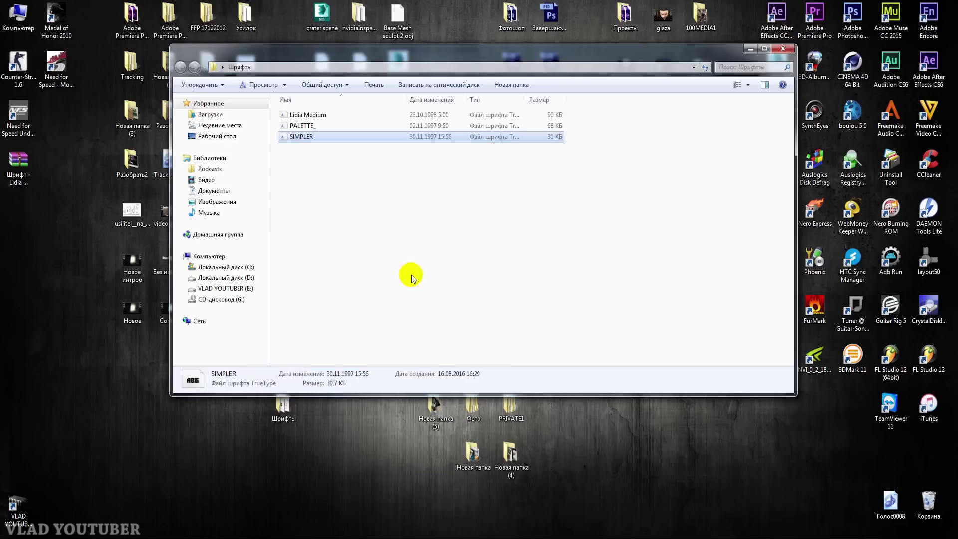
{"action": "double_click", "coordinate": [304, 137]}
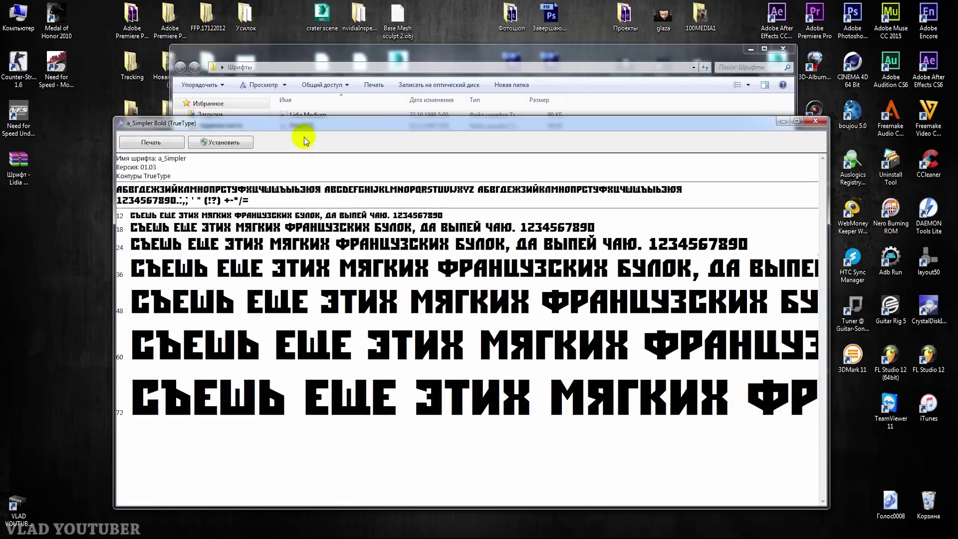
{"action": "left_click_drag", "start_coordinate": [302, 124], "coordinate": [308, 96]}
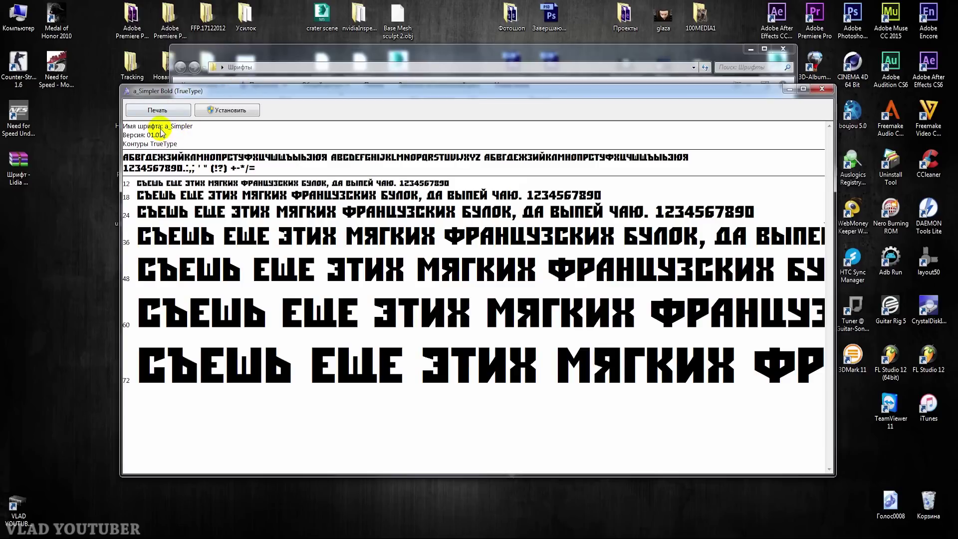
{"action": "left_click", "coordinate": [830, 91]}
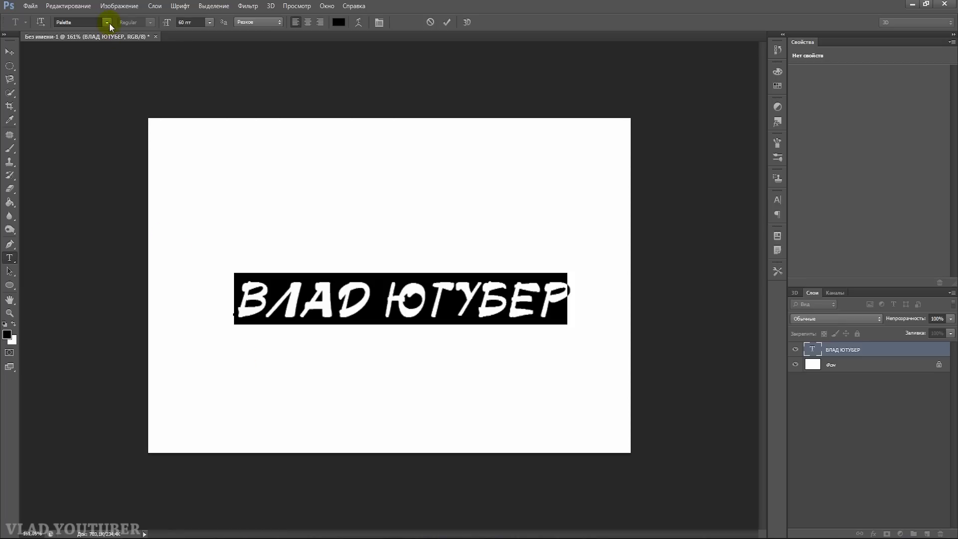
Set the ВЛАД ЮТУБЕР title font to a_Simpler
{"action": "left_click", "coordinate": [109, 23]}
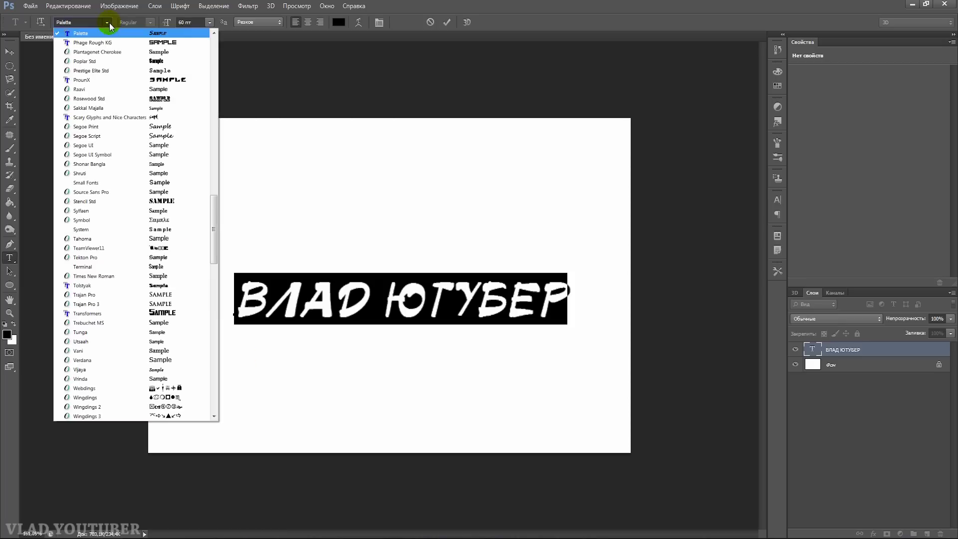
{"action": "left_click_drag", "start_coordinate": [214, 208], "coordinate": [213, 46]}
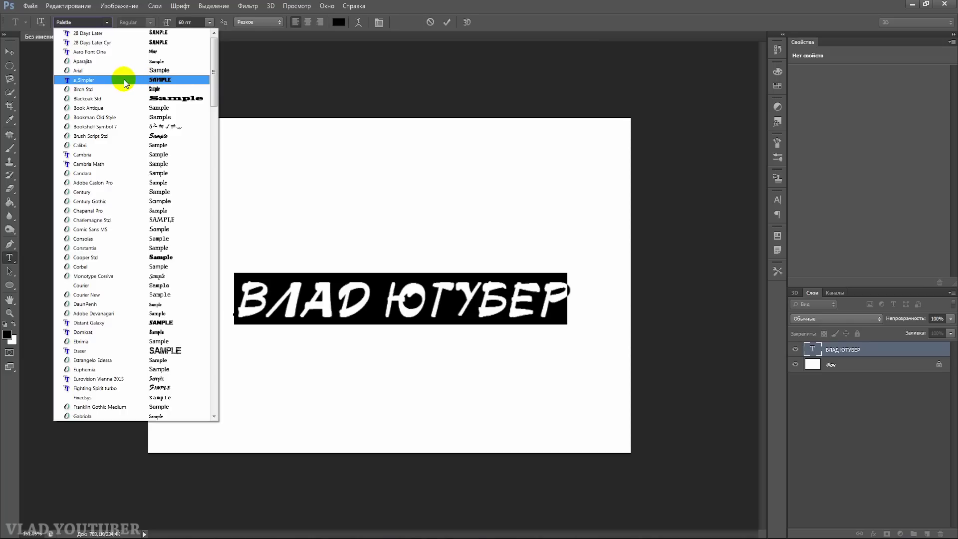
{"action": "left_click", "coordinate": [123, 80]}
{"action": "left_click", "coordinate": [419, 290]}
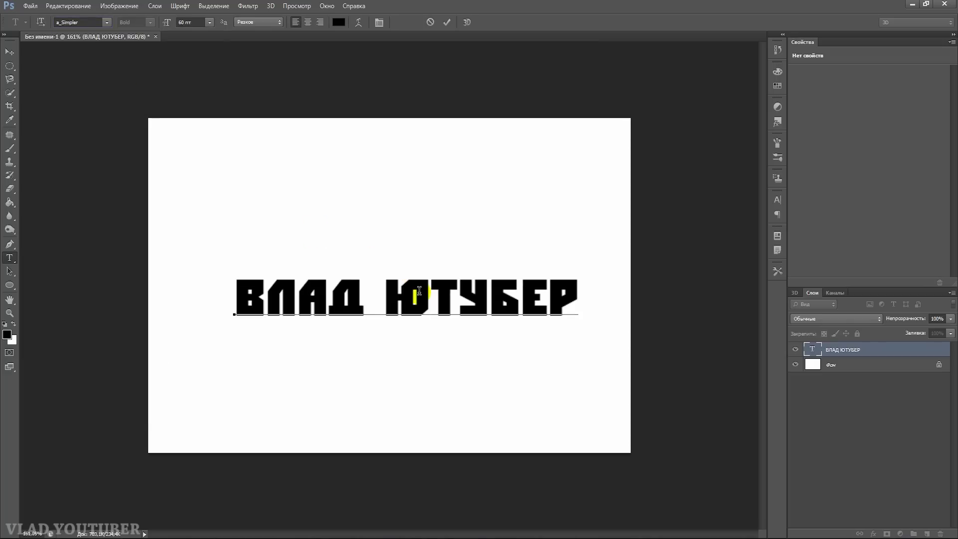
Drag the a_Simpler title left and up to centre it on the canvas
{"action": "left_click", "coordinate": [14, 53]}
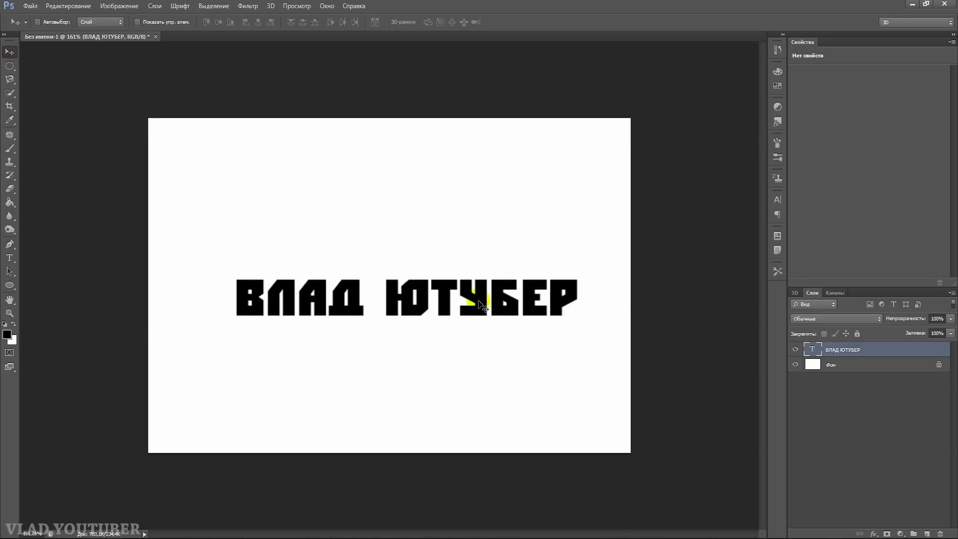
{"action": "left_click_drag", "start_coordinate": [478, 303], "coordinate": [461, 297]}
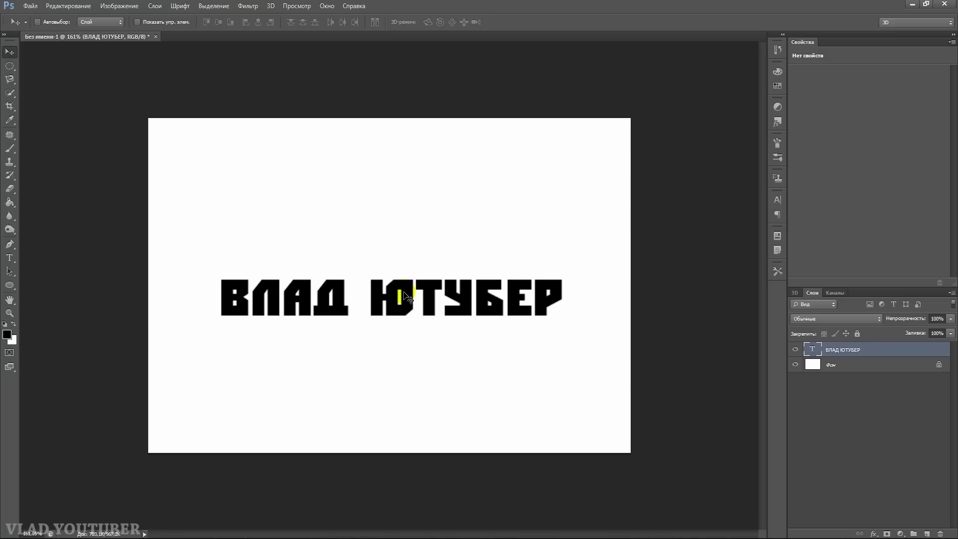
{"action": "left_click_drag", "start_coordinate": [403, 282], "coordinate": [400, 293]}
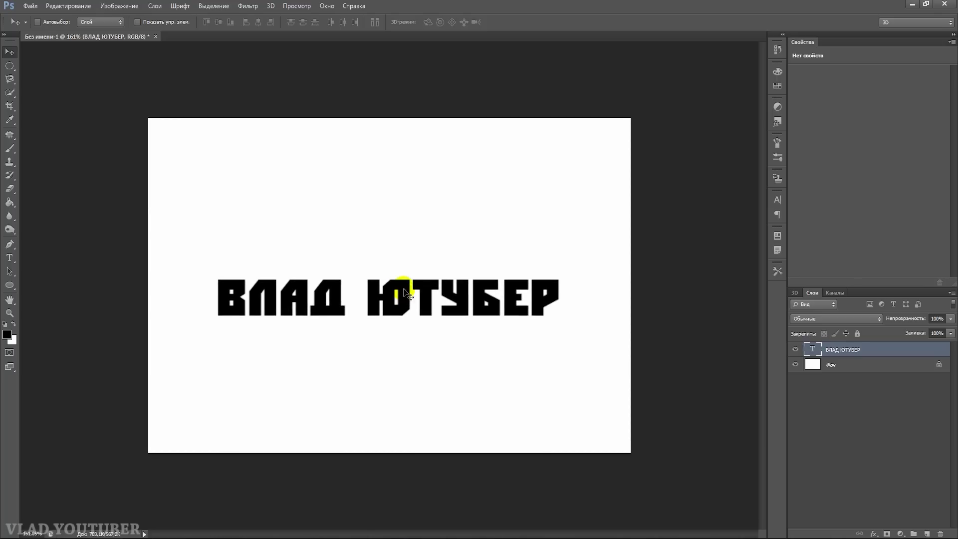